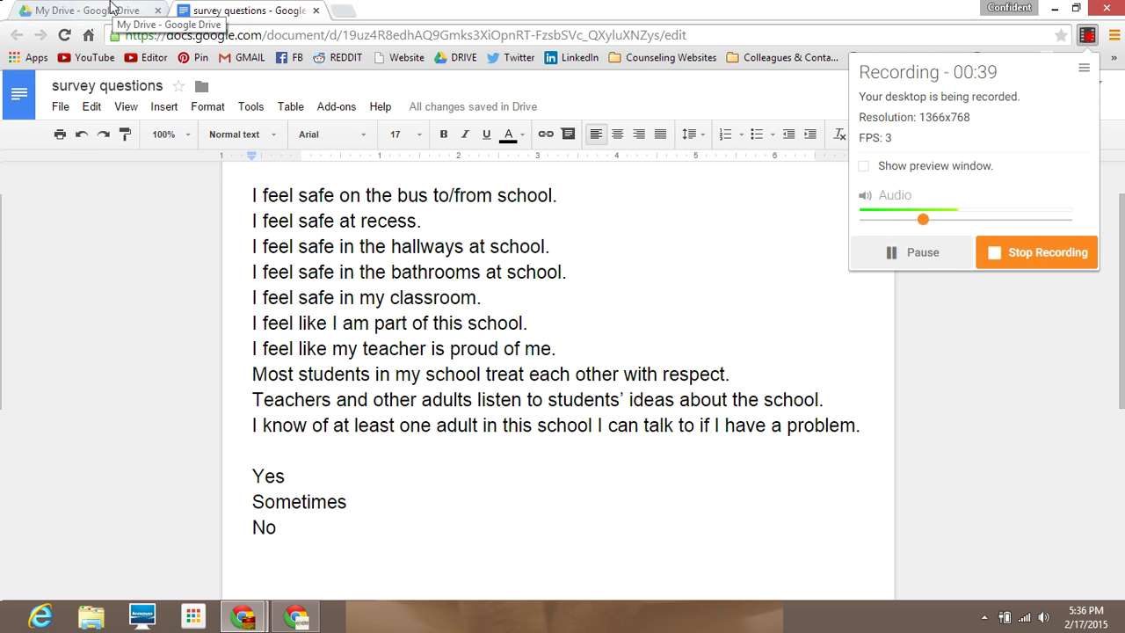
Step: Leave the survey questions document for the My Drive browser tab
left_click(115, 7)
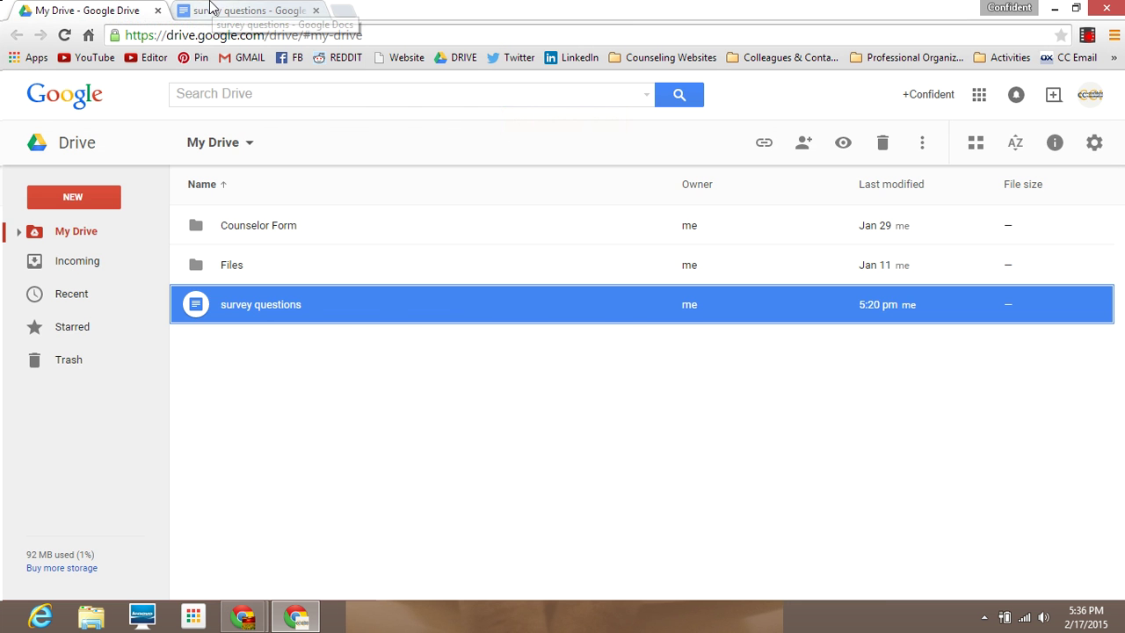
Step: In My Drive, bring up the New menu's More submenu showing Google Forms
left_click(211, 9)
left_click(73, 7)
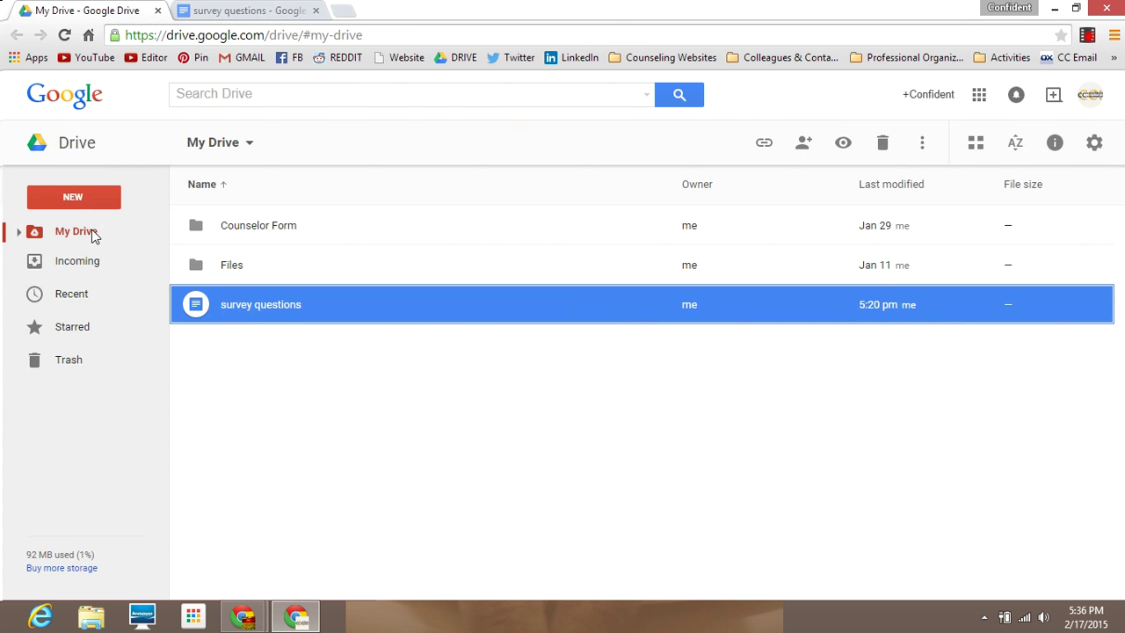
left_click(80, 198)
mouse_move(221, 431)
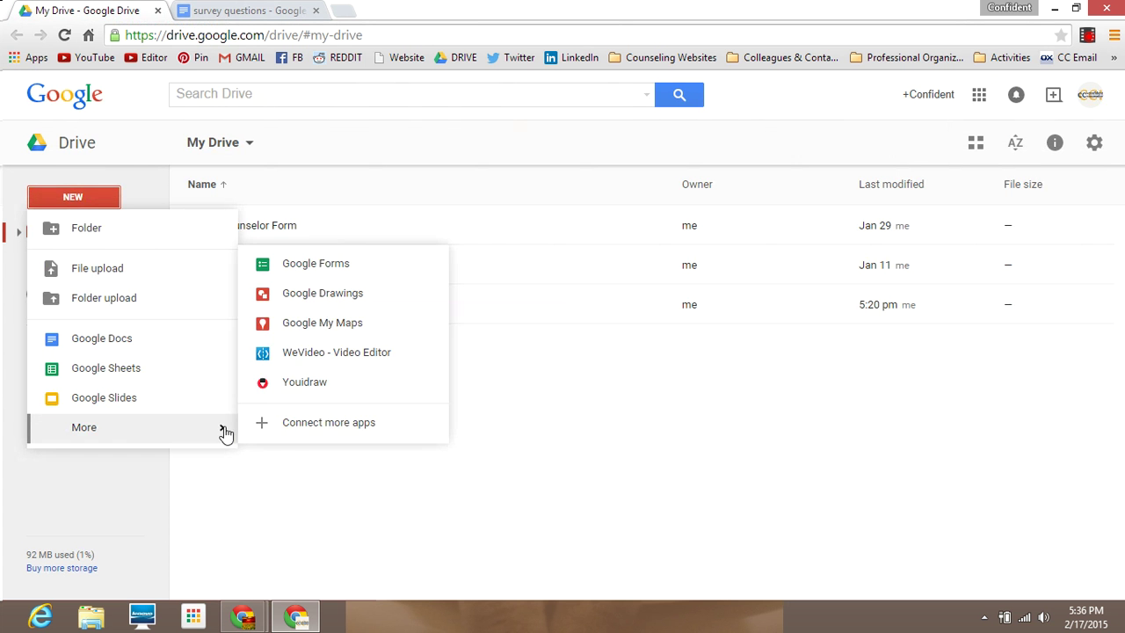
Step: Create a blank Google Form and rename it 'Student Survey'
left_click(366, 268)
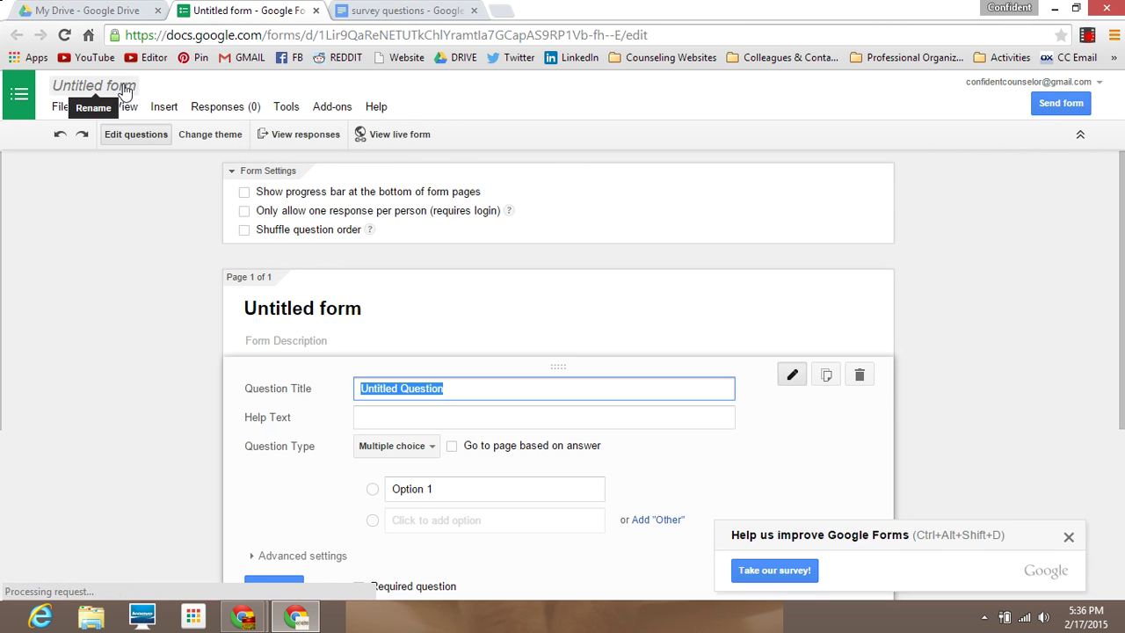
left_click(124, 86)
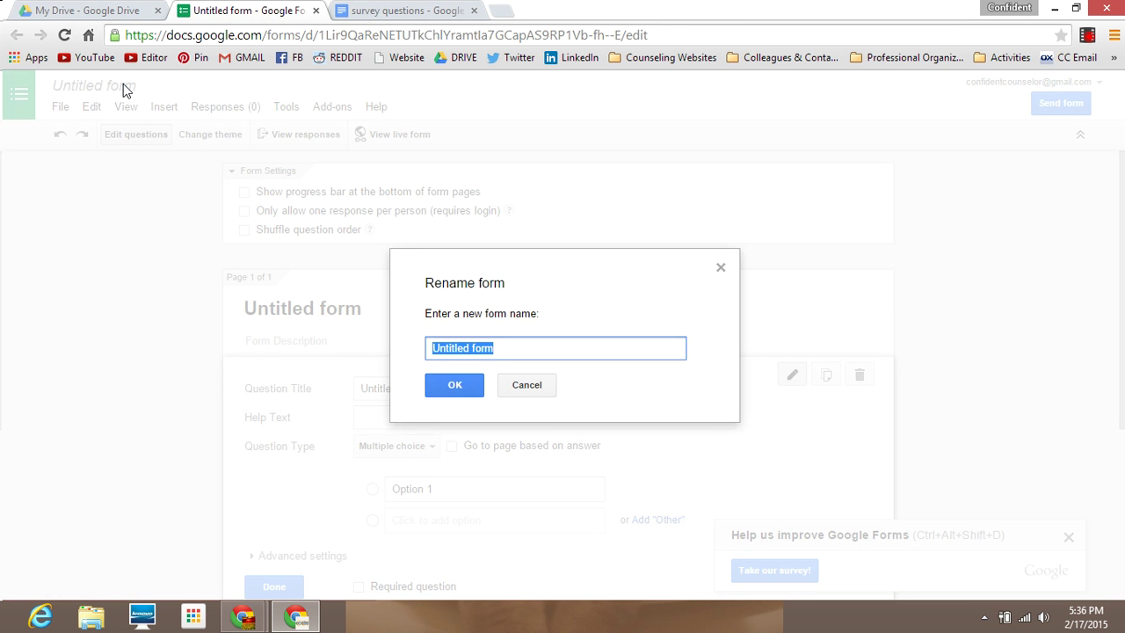
type("Stud")
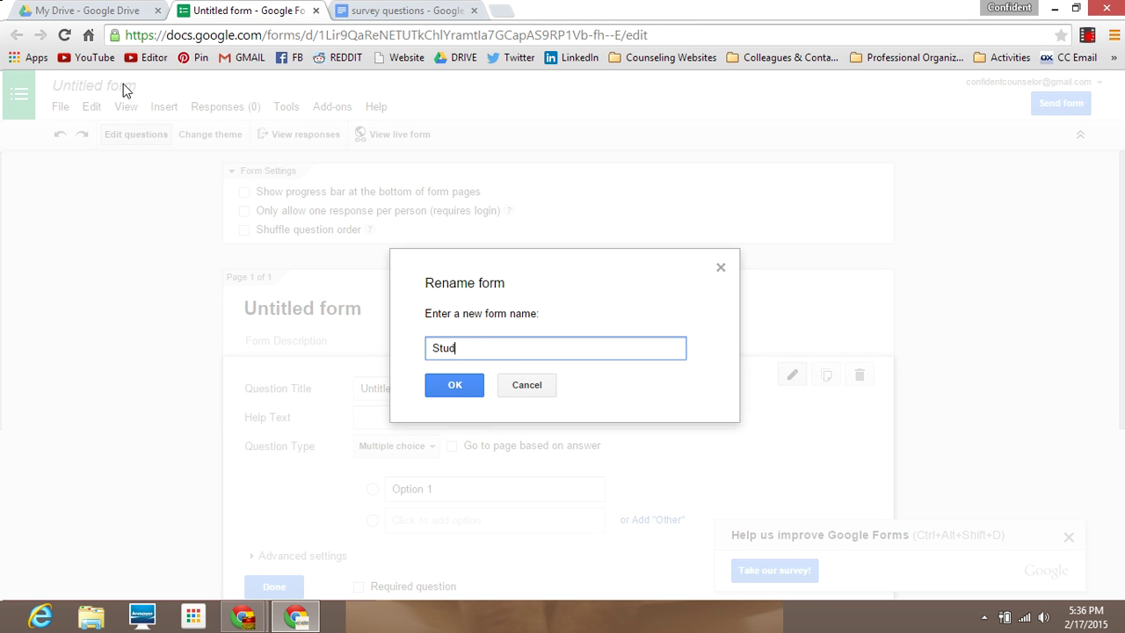
type("ent Survey")
left_click(479, 388)
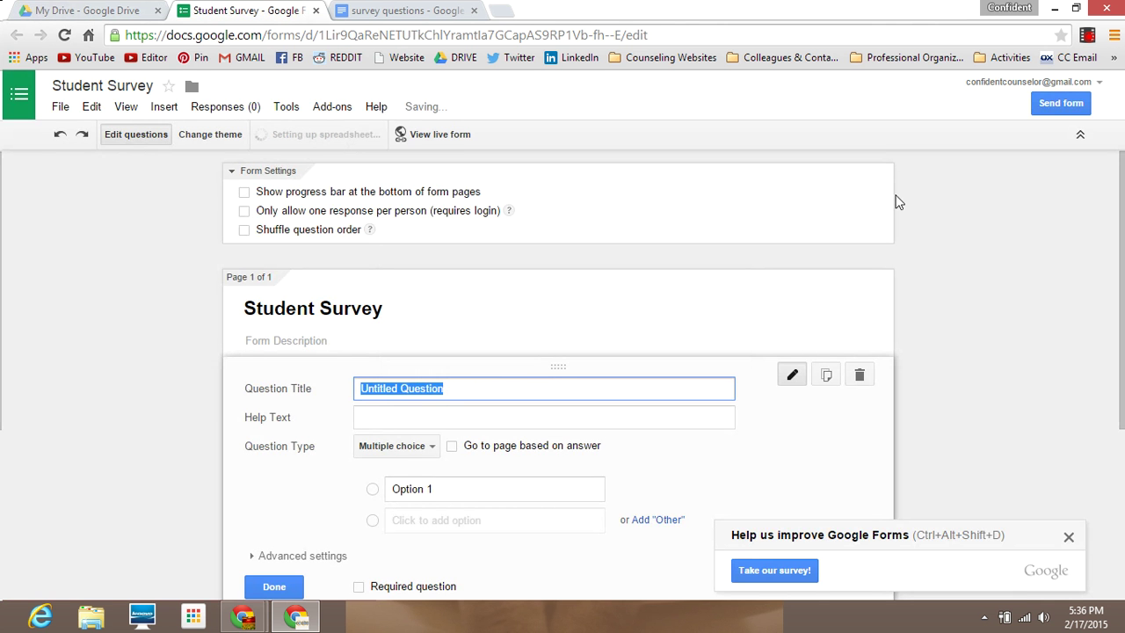
Step: Change the first question's type to Grid, then return to the survey questions document
scroll(1120, 182, "down", 2)
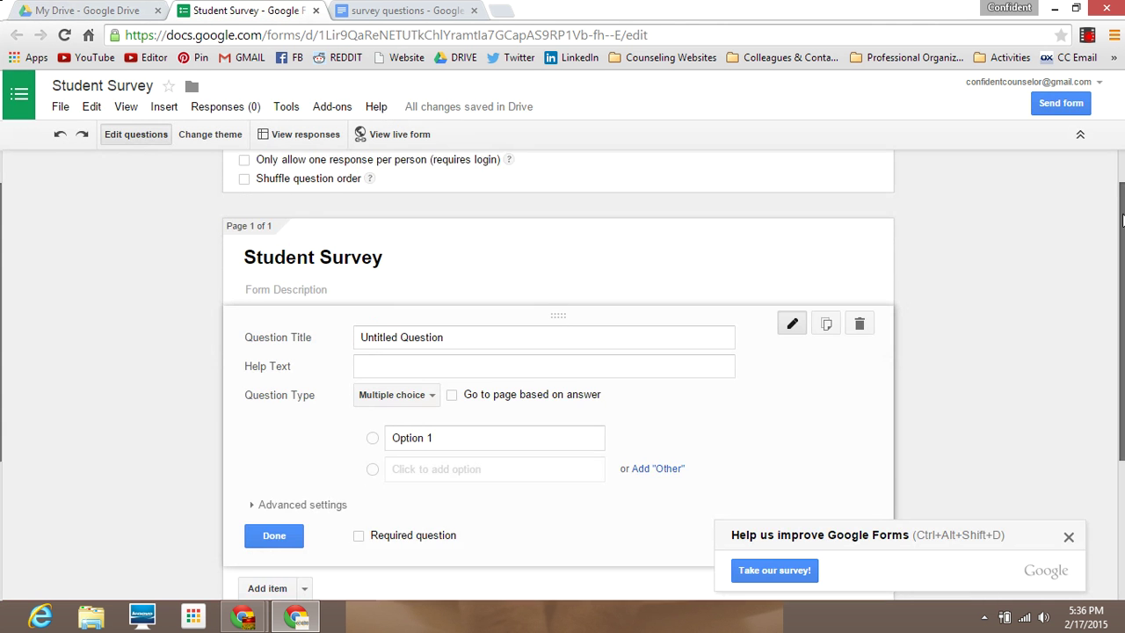
left_click(430, 376)
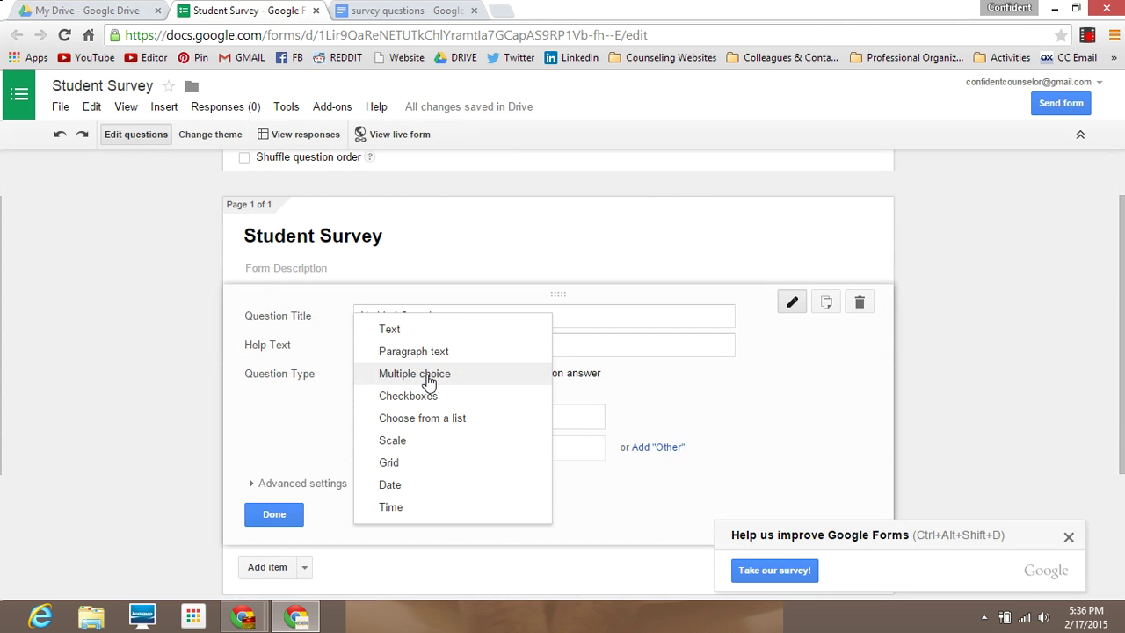
left_click(427, 465)
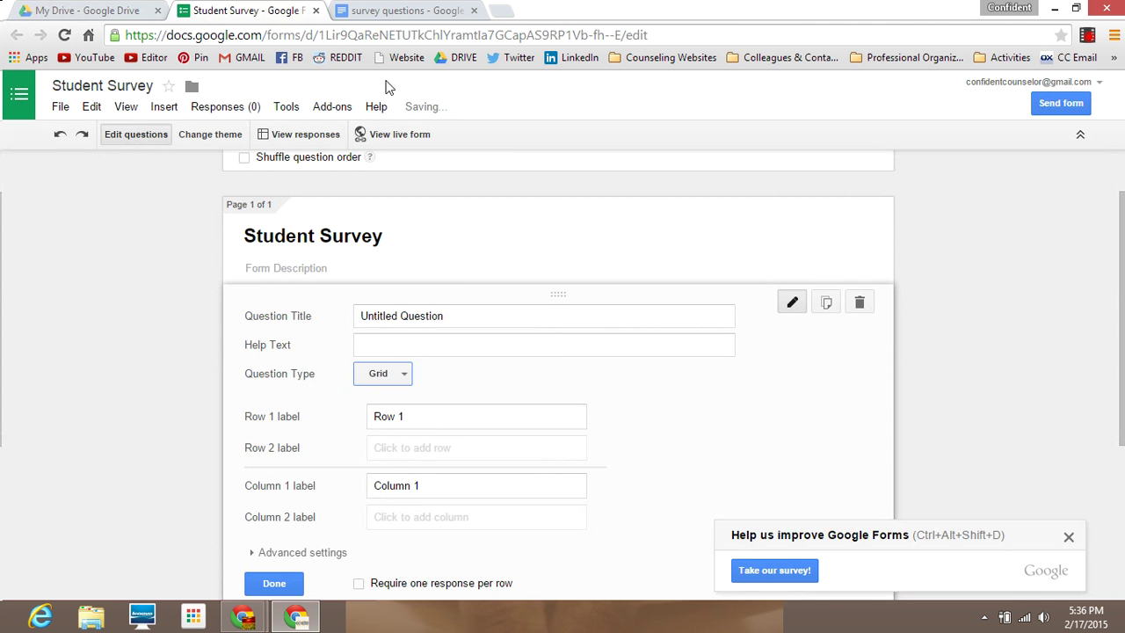
left_click(396, 9)
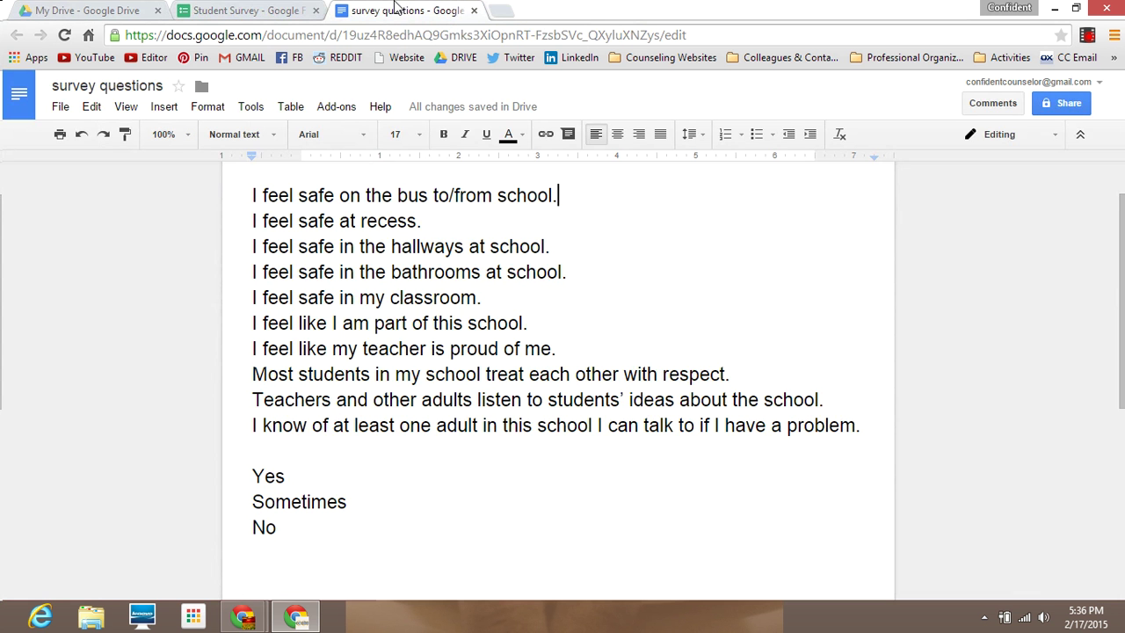
Step: Paste the ten survey statements from the document in as the grid's row labels
left_click_drag(866, 428, 243, 204)
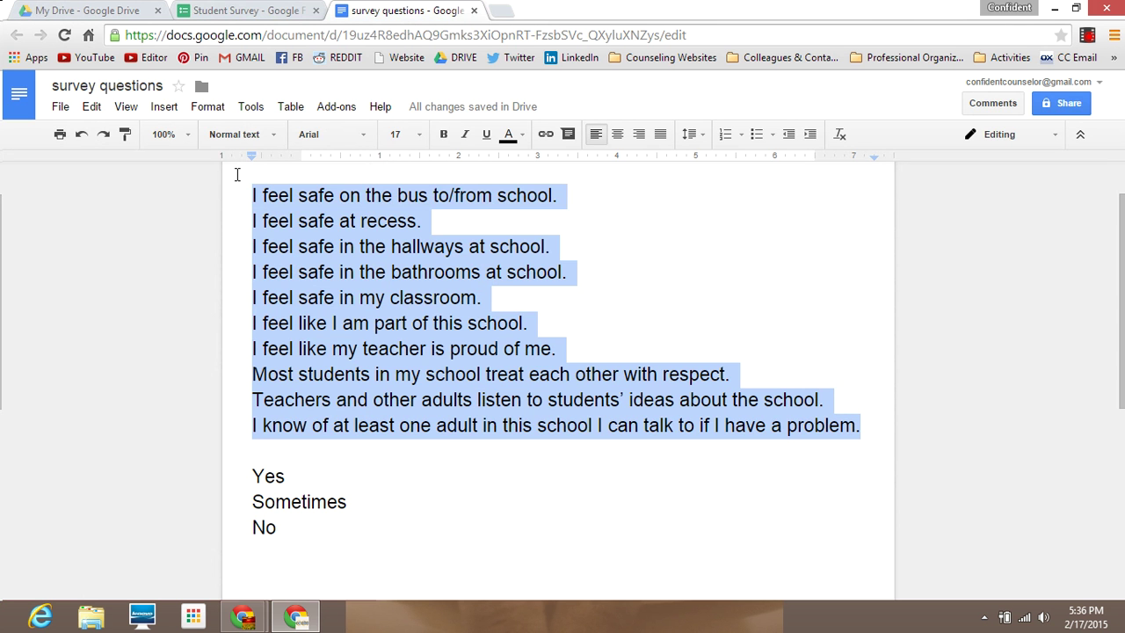
left_click(239, 10)
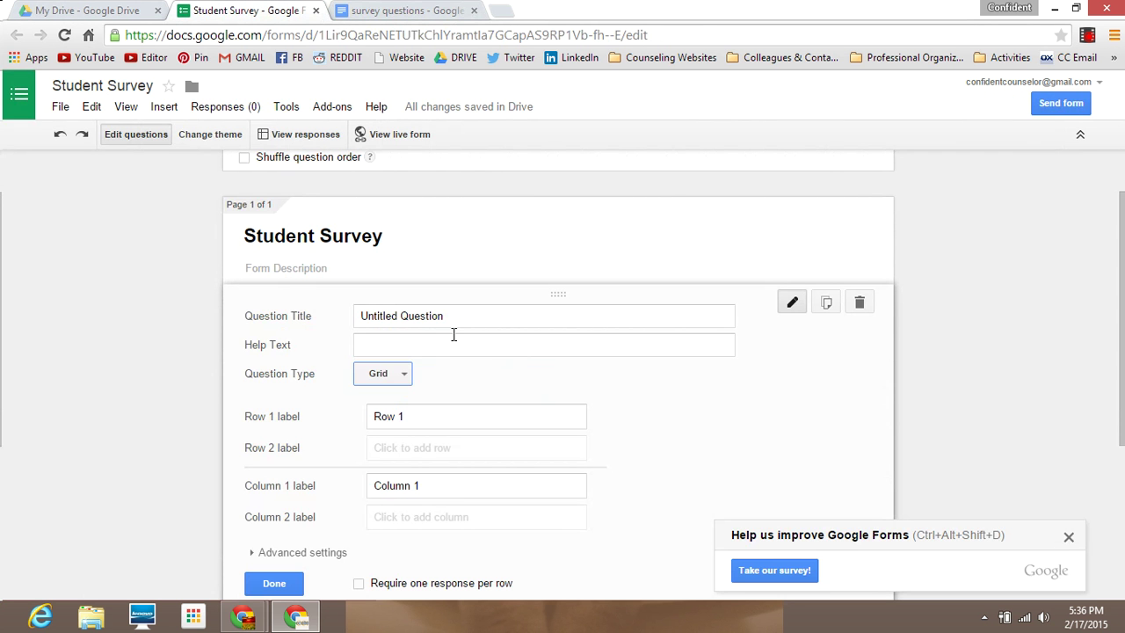
scroll(1120, 255, "down", 1)
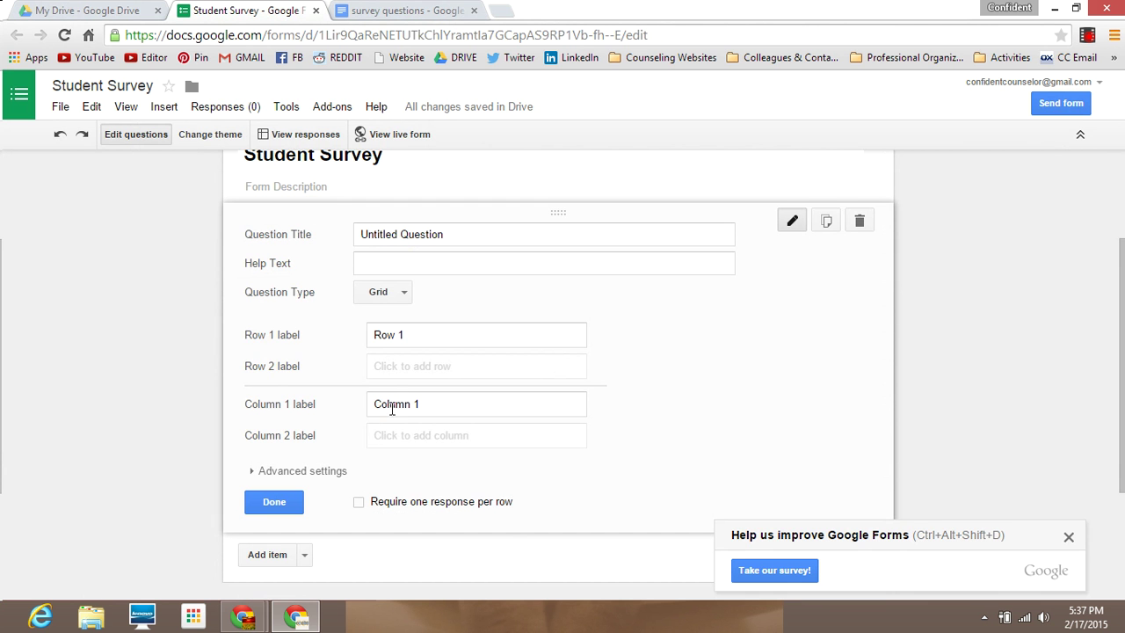
left_click(384, 331)
key("ctrl+v")
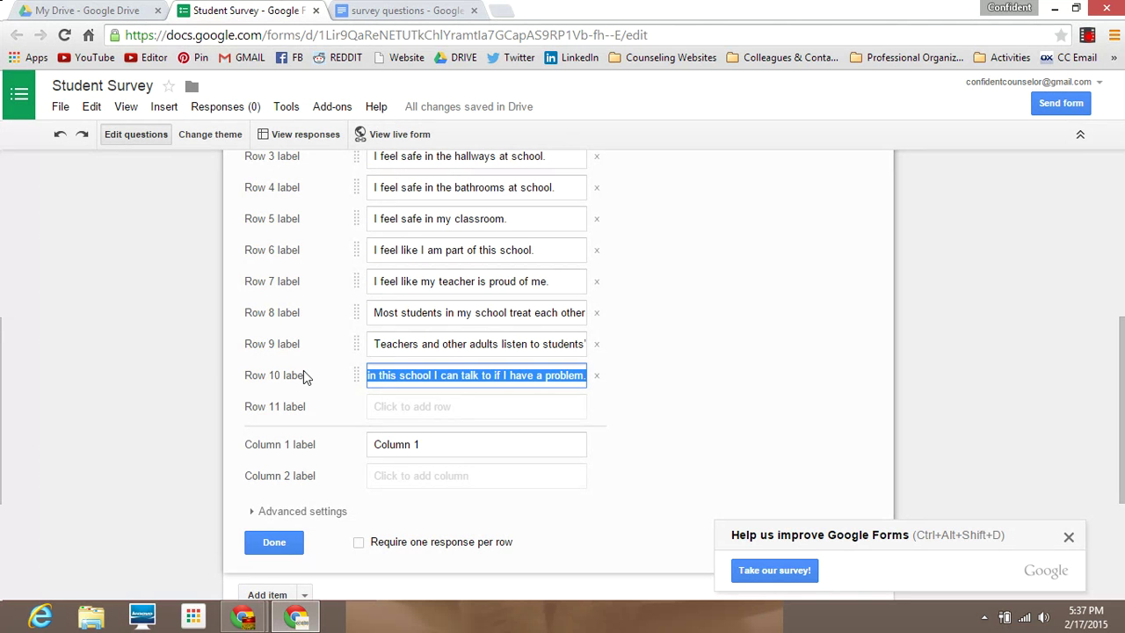
Step: Back in the survey questions document, select the Yes, Sometimes and No answers
left_click(407, 10)
left_click(432, 272)
left_click_drag(251, 474, 285, 525)
key("ctrl+c")
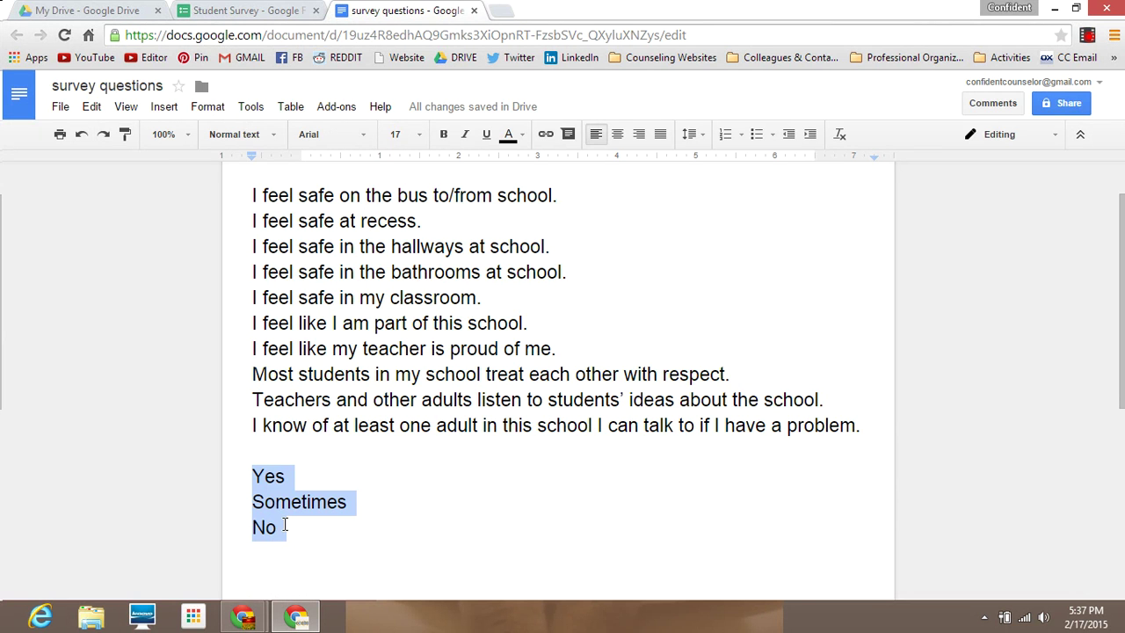
Step: Paste Yes, Sometimes and No as the grid's column labels and require one response per row
left_click(242, 10)
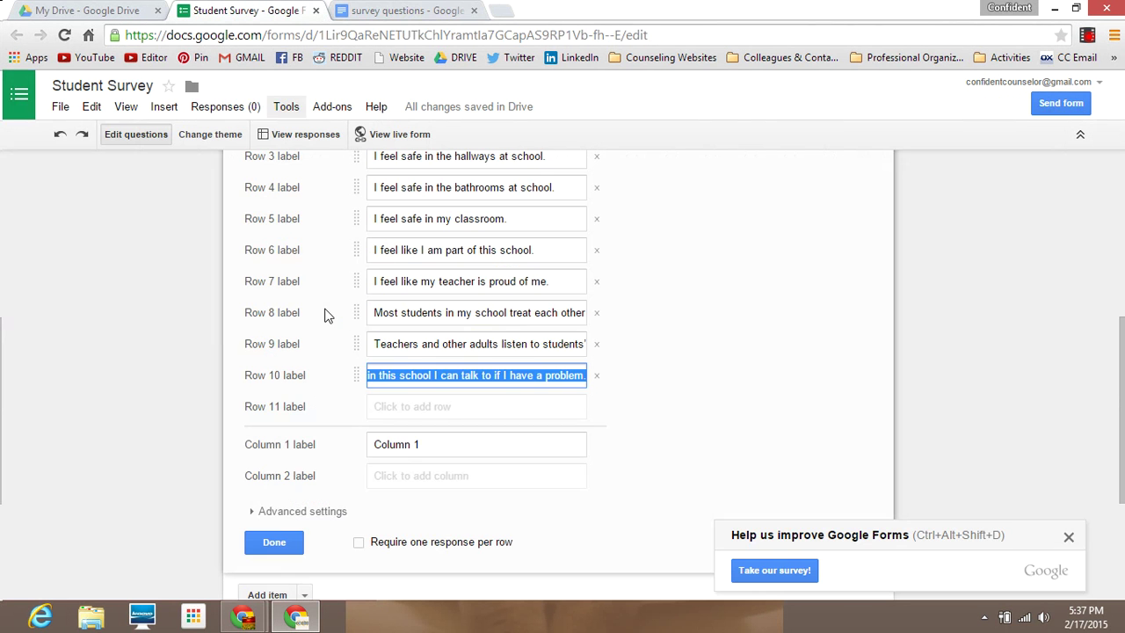
left_click(408, 447)
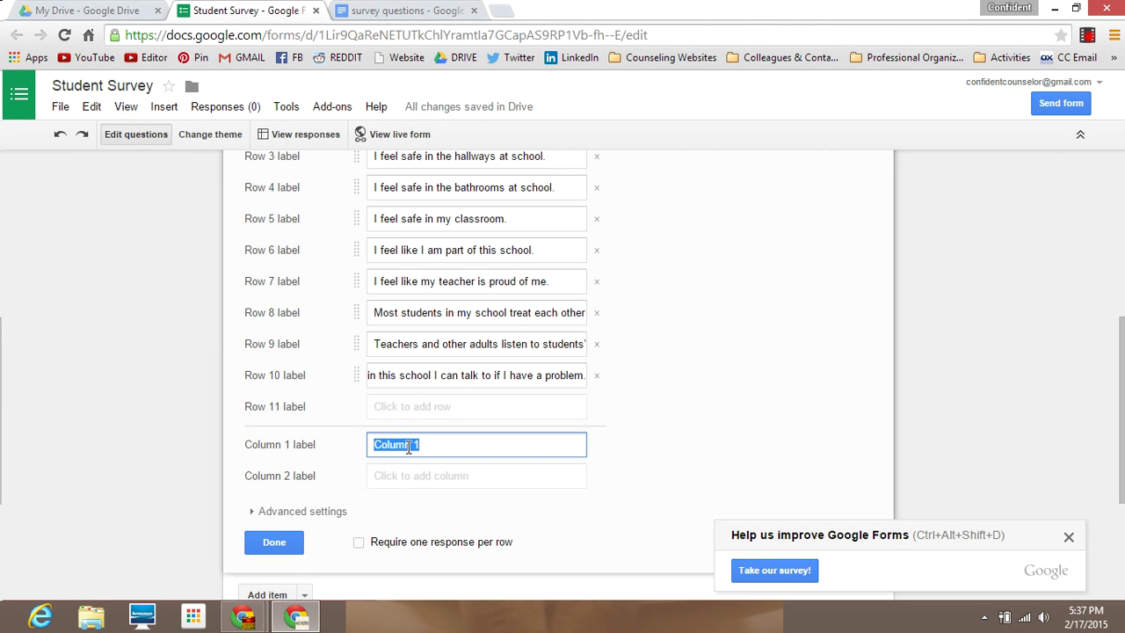
key("ctrl+v")
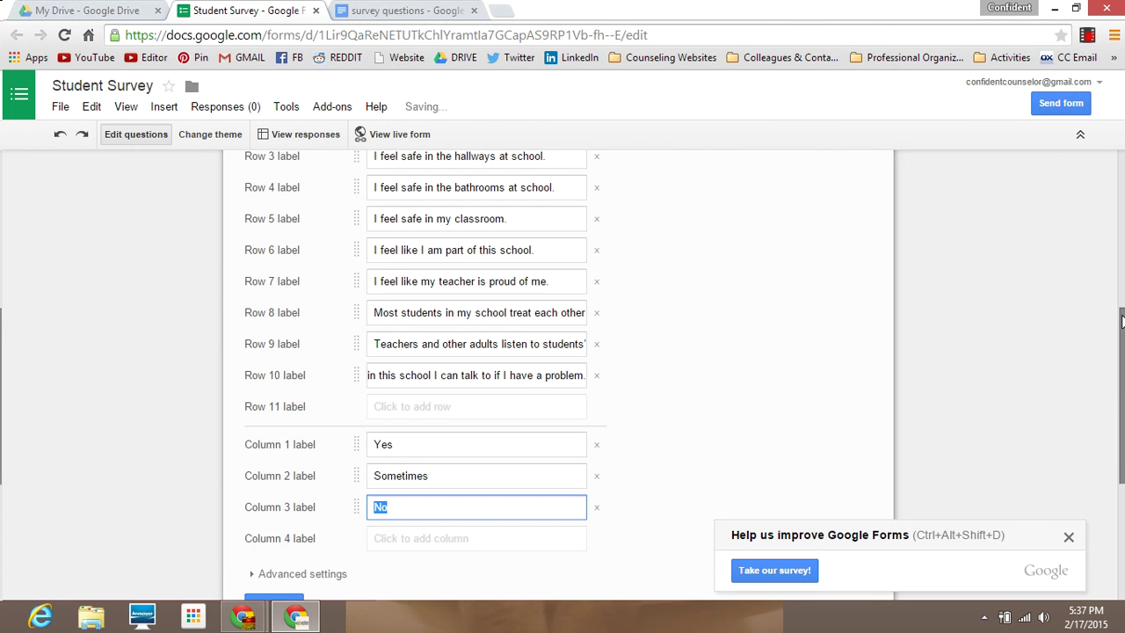
left_click_drag(1121, 320, 1120, 373)
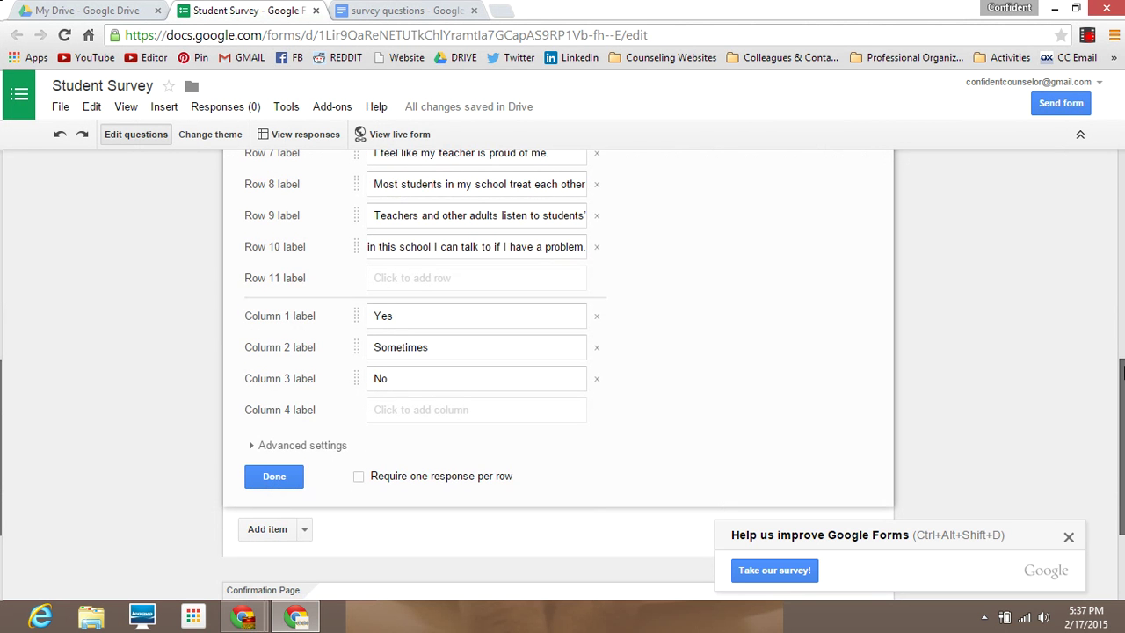
left_click(358, 477)
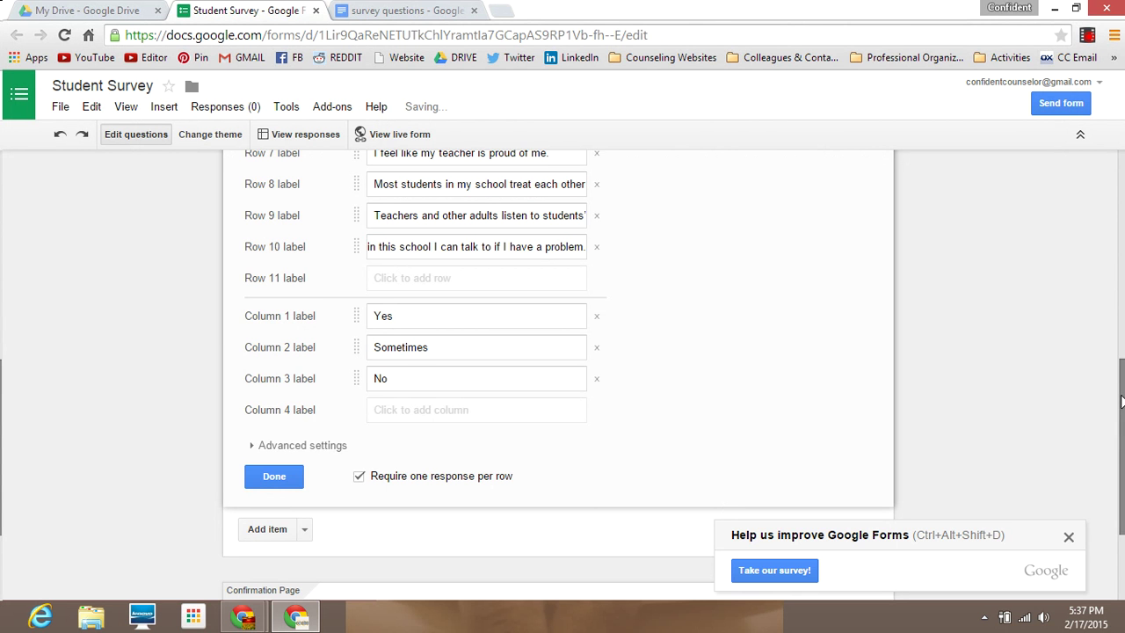
left_click_drag(1121, 378, 1120, 220)
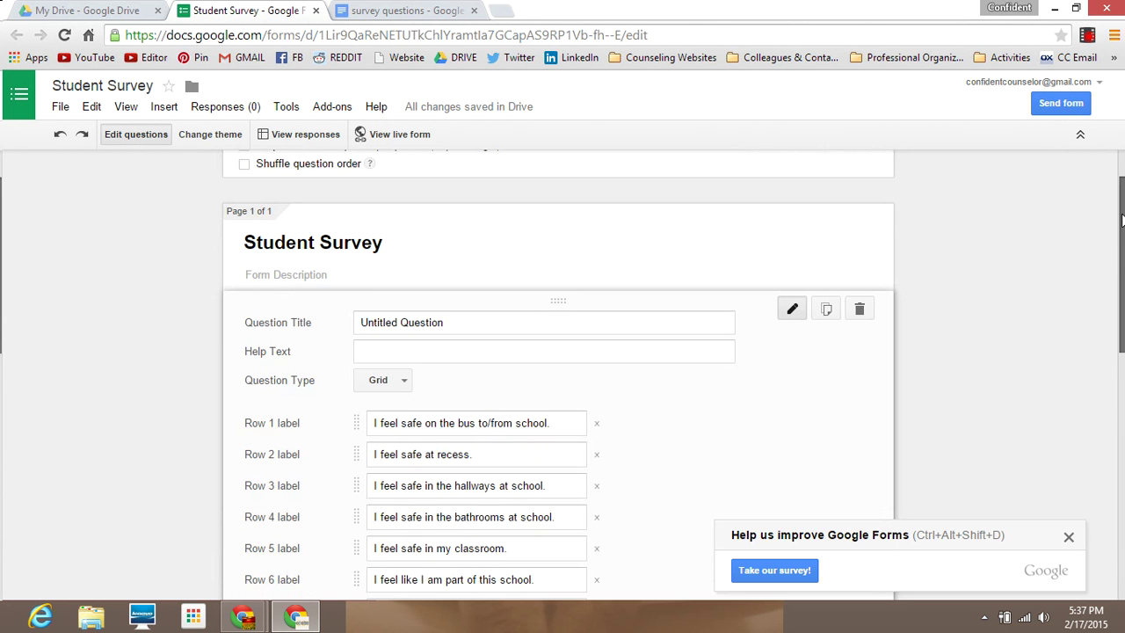
Step: Retitle the grid question 'Please select Yes, Sometimes, or No for each statement.' and finish editing
left_click_drag(471, 323, 296, 325)
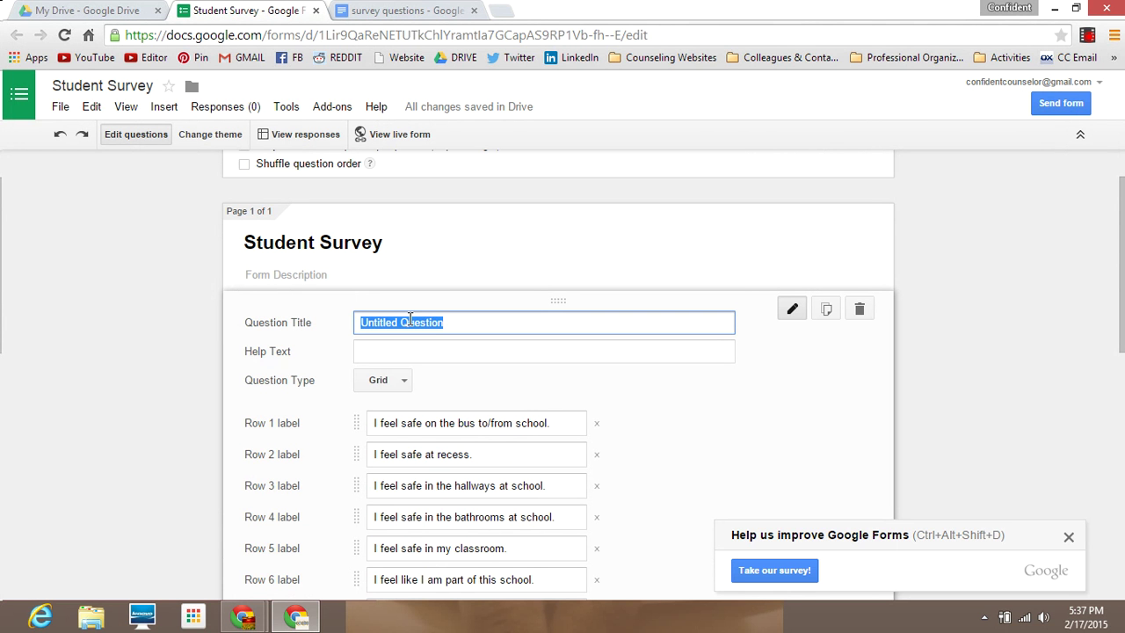
key("BackSpace")
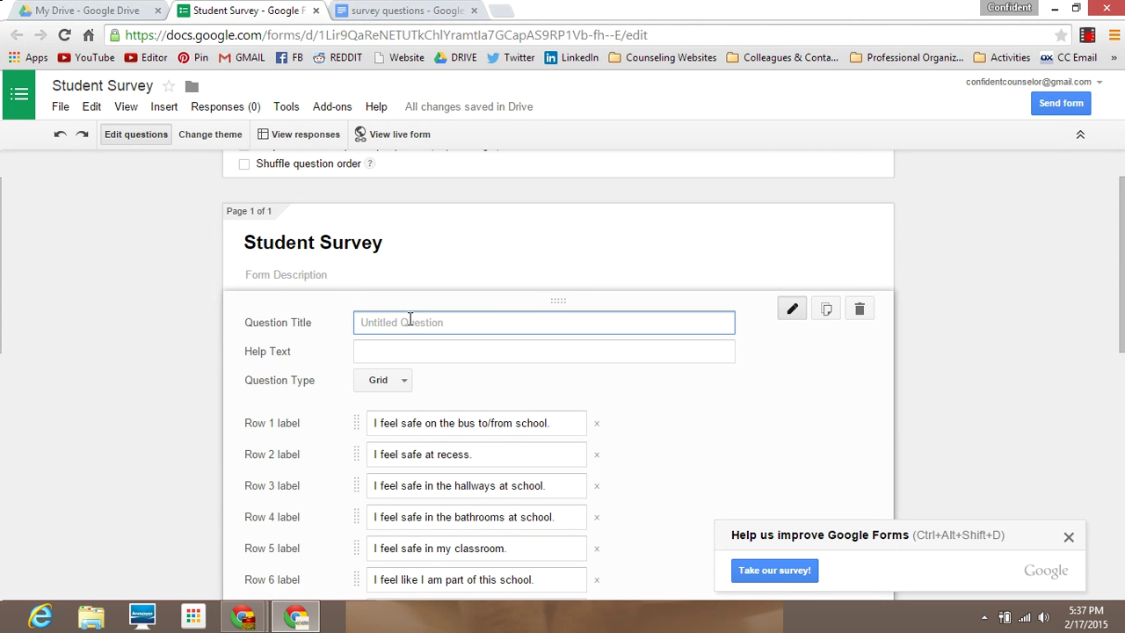
type("Please select Yes, Sometimes, or No for each statement.")
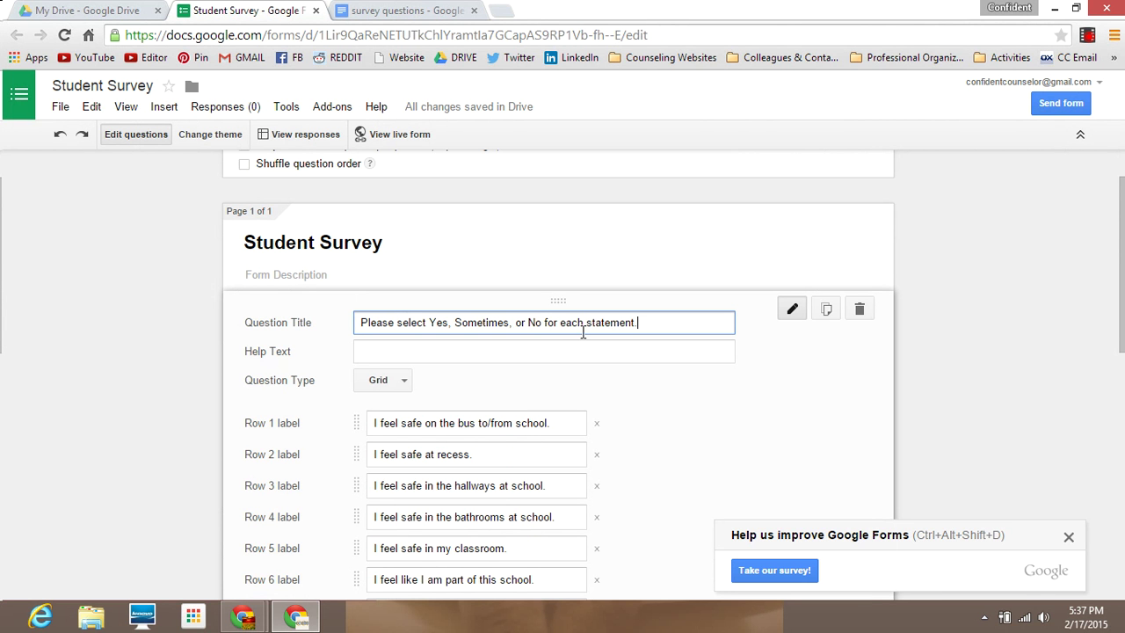
left_click_drag(1122, 199, 1123, 400)
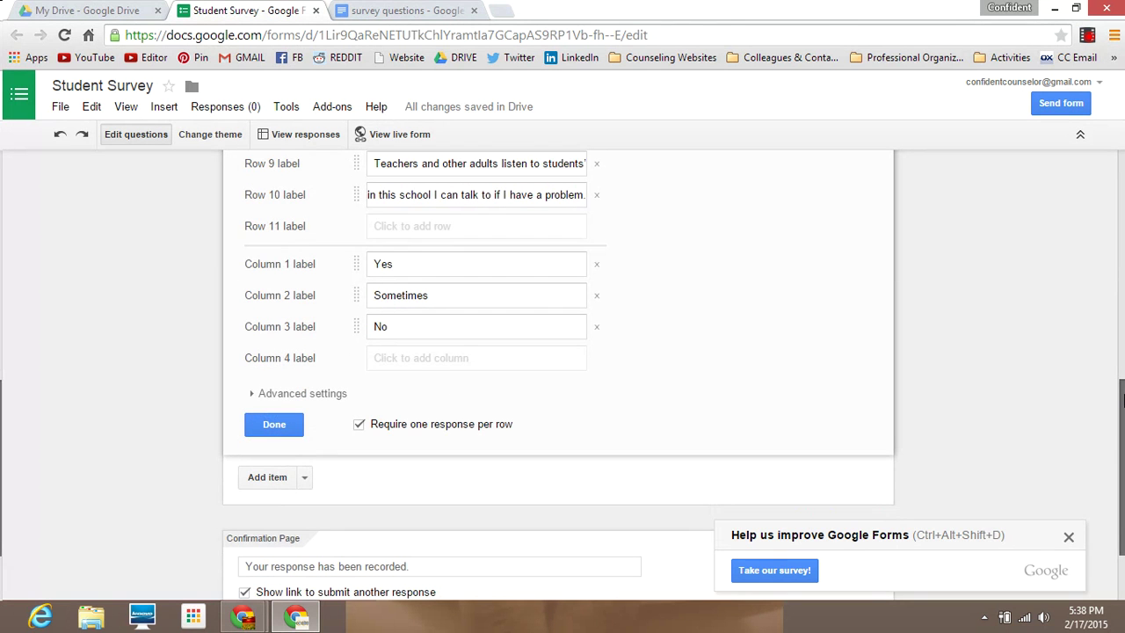
left_click(274, 424)
left_click_drag(1122, 342, 1112, 287)
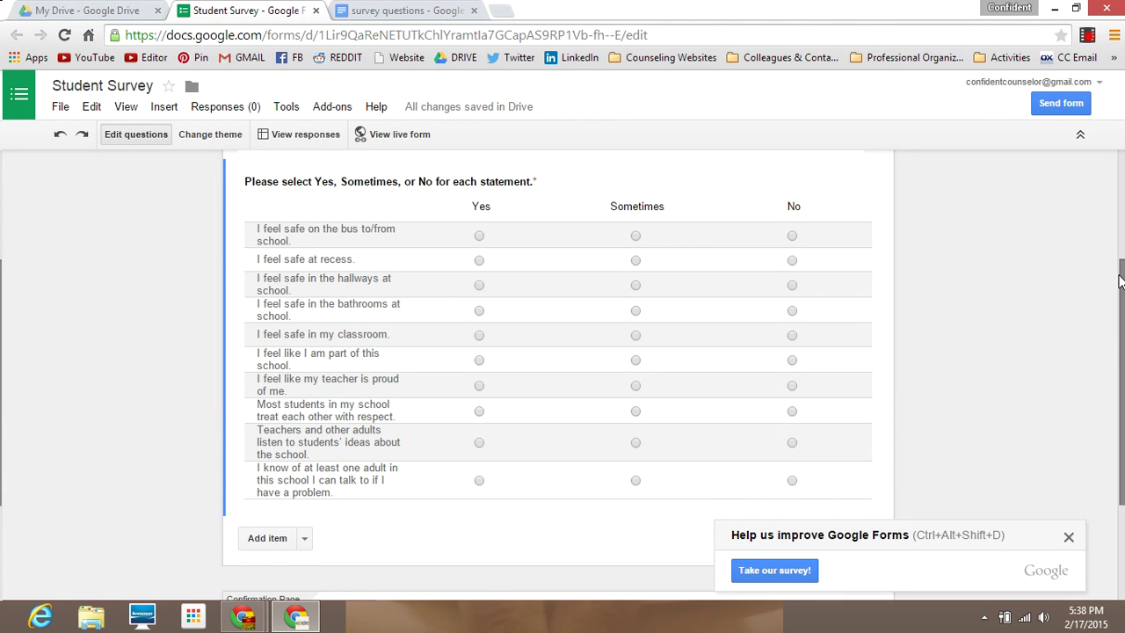
left_click_drag(1119, 281, 1114, 169)
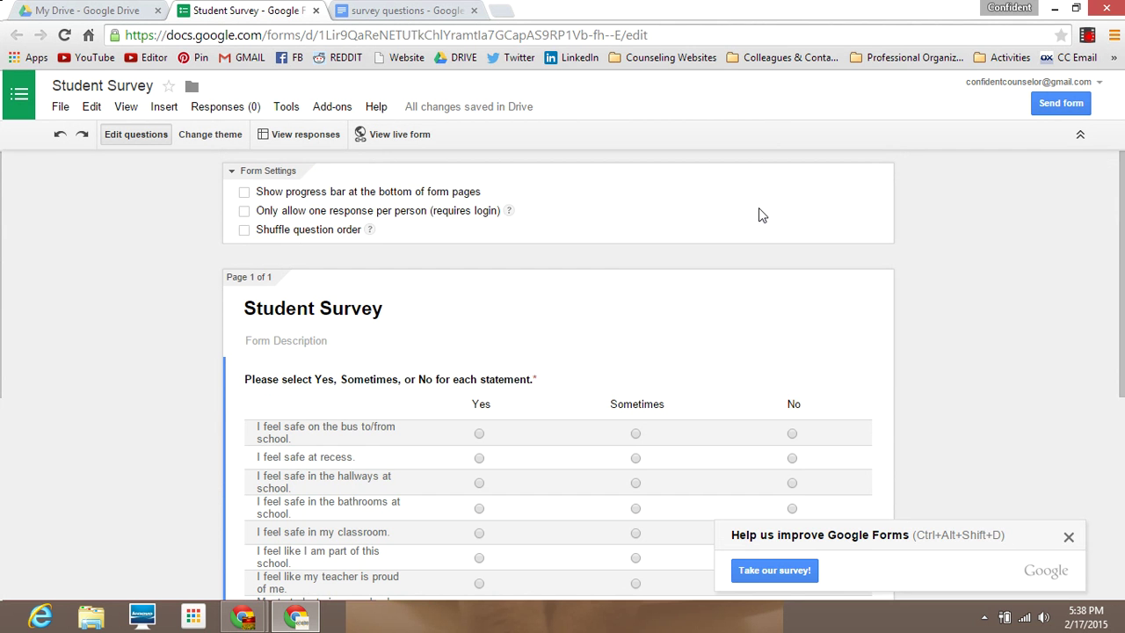
left_click_drag(1122, 213, 1063, 188)
left_click(400, 136)
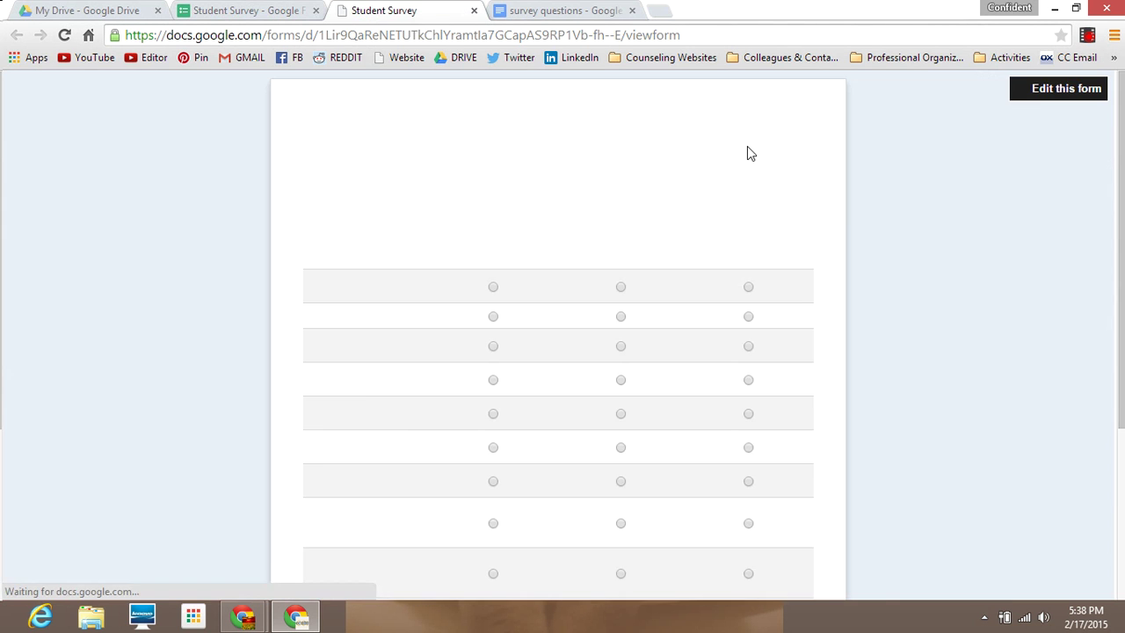
mouse_move(1121, 180)
left_mouse_down()
mouse_move(1121, 231)
mouse_move(1108, 196)
left_mouse_up()
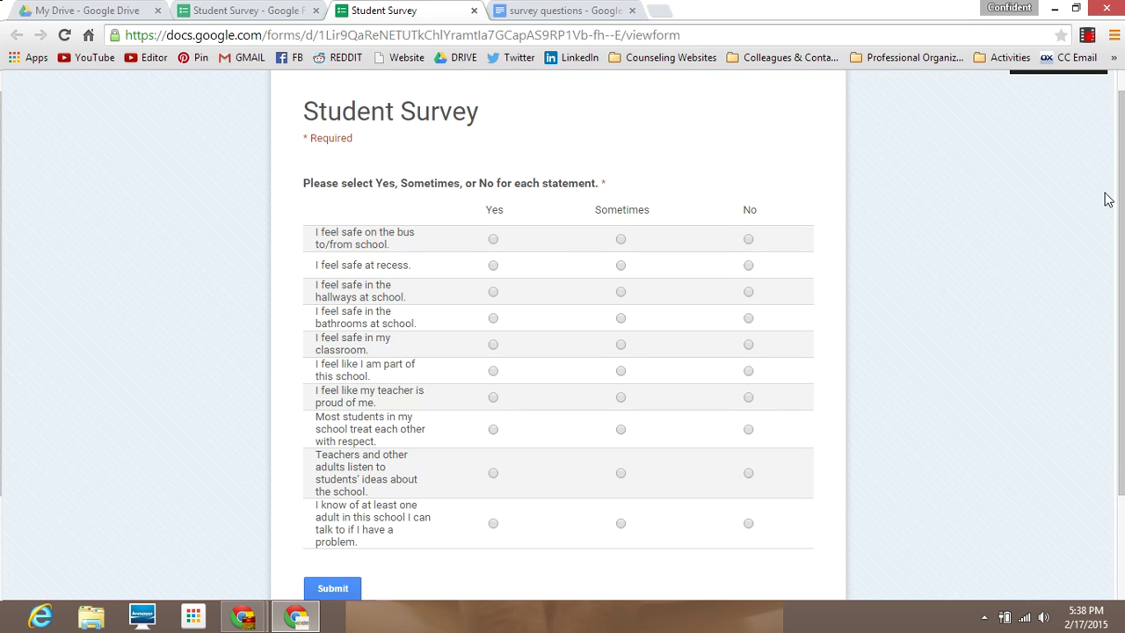
left_click(474, 11)
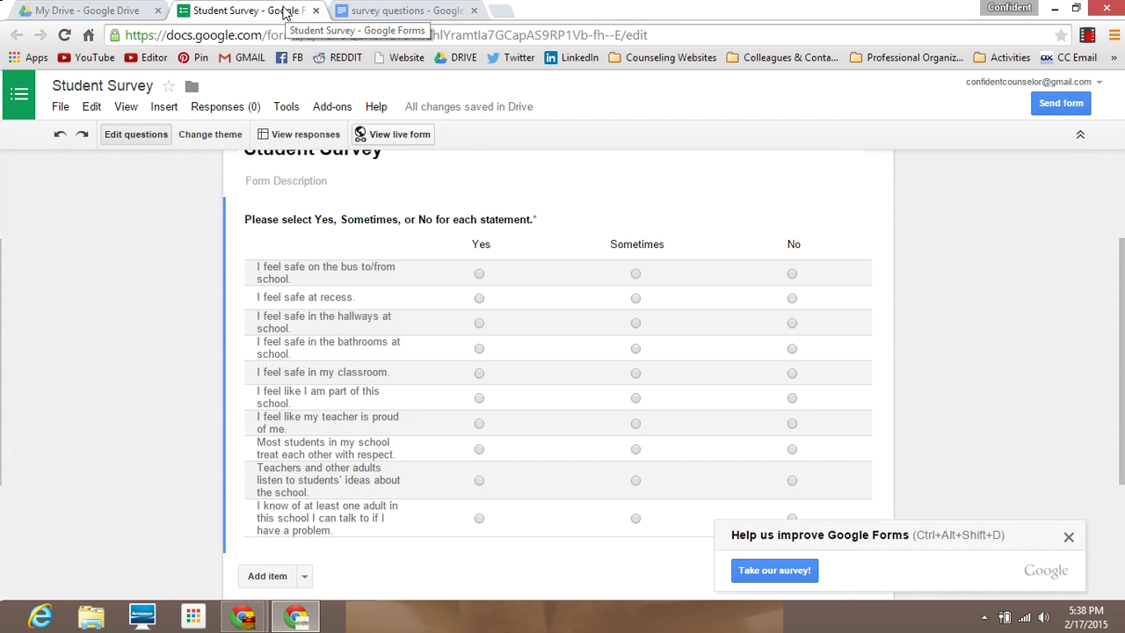
Step: Apply the Library theme with its bookshelf header image to the Student Survey
left_click(218, 139)
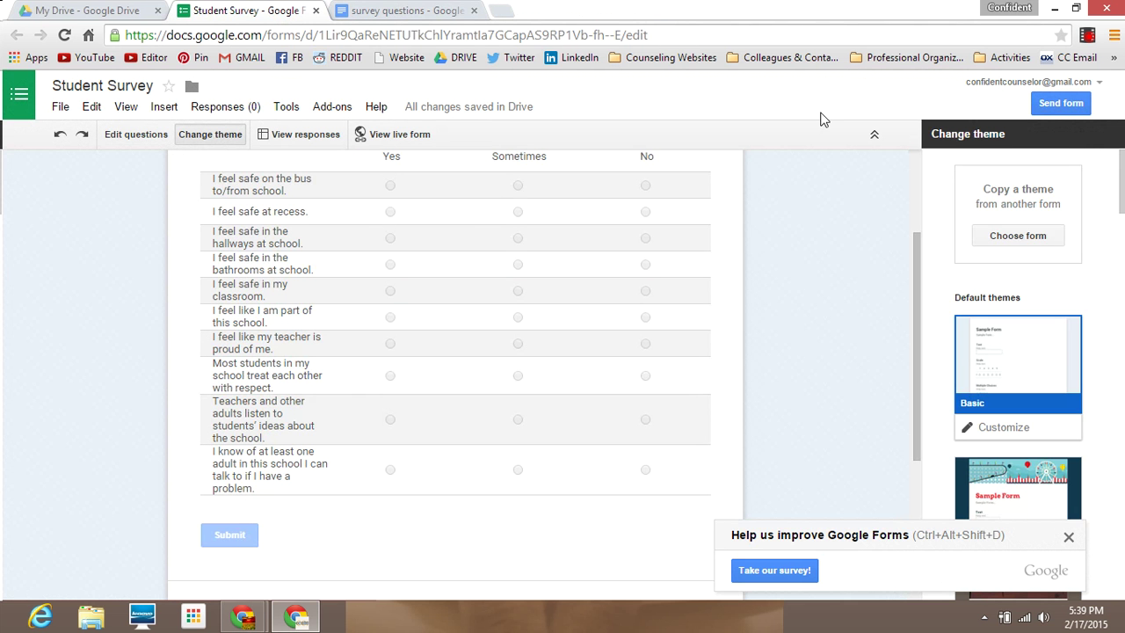
left_click_drag(1122, 202, 1118, 419)
left_click(1033, 227)
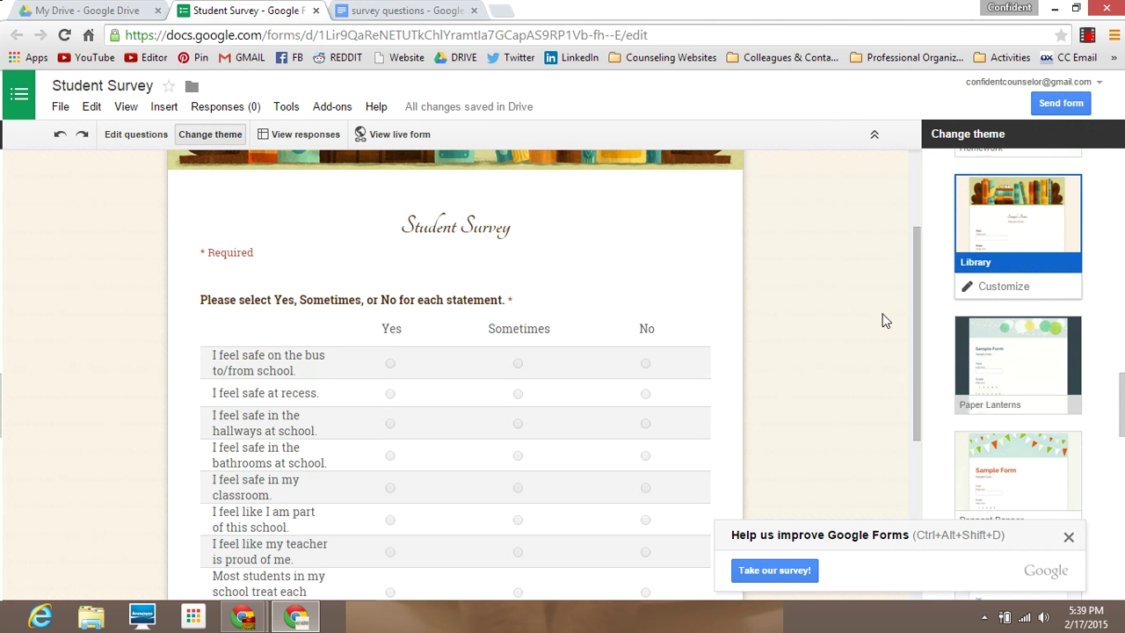
left_click_drag(913, 303, 909, 189)
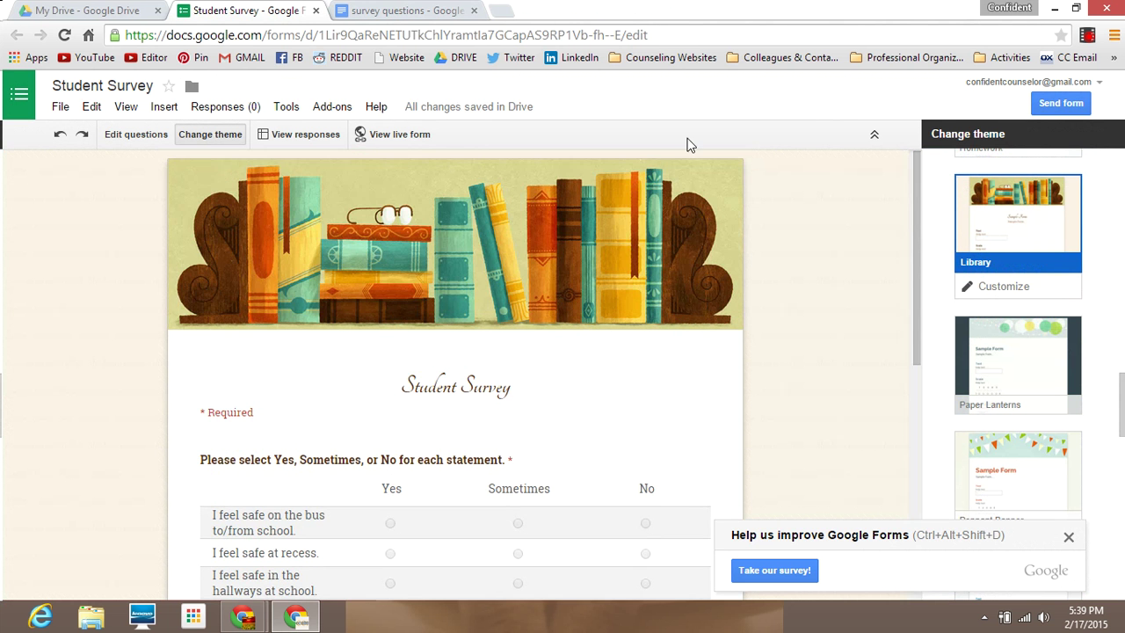
Step: In the live form, answer Yes for bus, Sometimes for recess, No for hallways, Yes for bathrooms
left_click(378, 139)
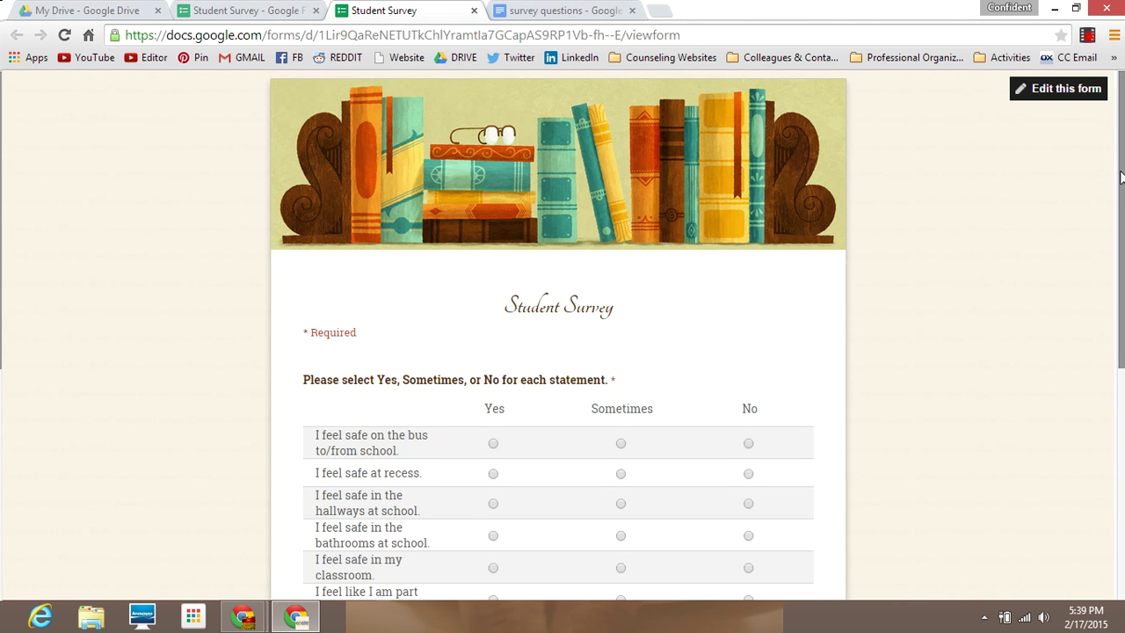
scroll(1123, 254, "down", 2)
left_click_drag(1123, 255, 1123, 333)
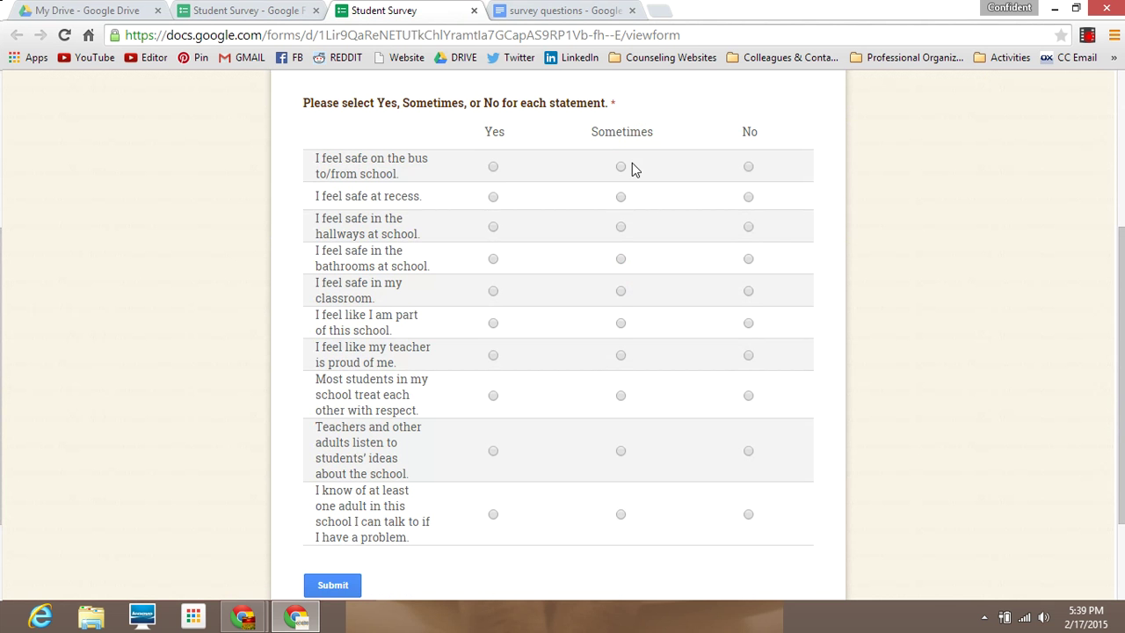
left_click(493, 166)
left_click(619, 198)
left_click(747, 226)
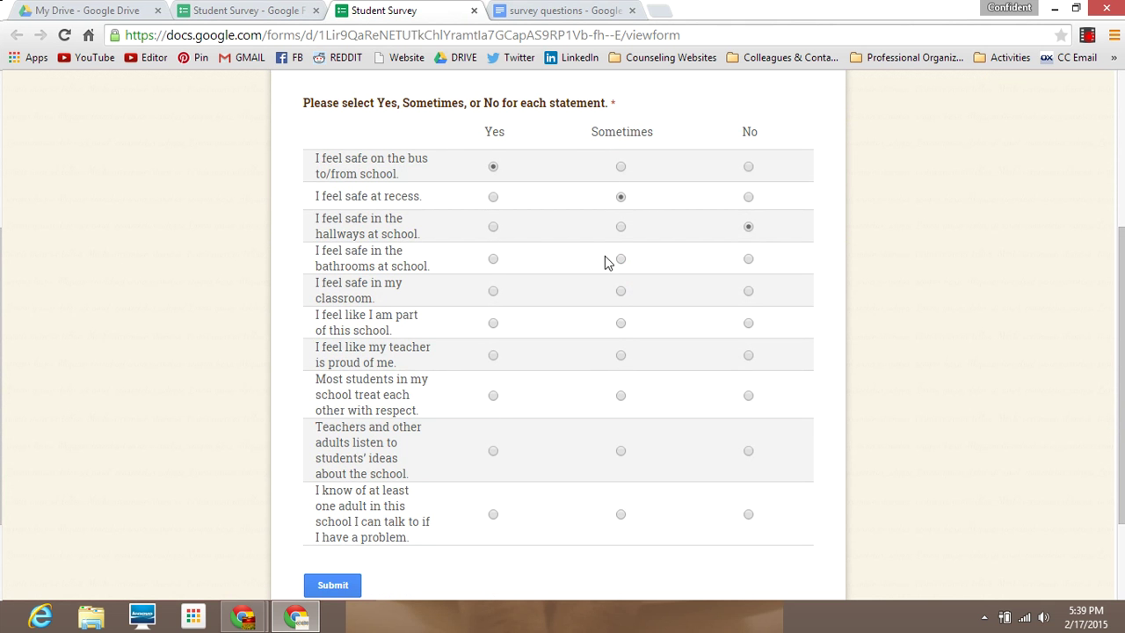
left_click(493, 259)
Step: Answer the remaining five statements No, Yes, Sometimes, No, Yes and submit the response
left_click(746, 323)
left_click(493, 356)
left_click(620, 395)
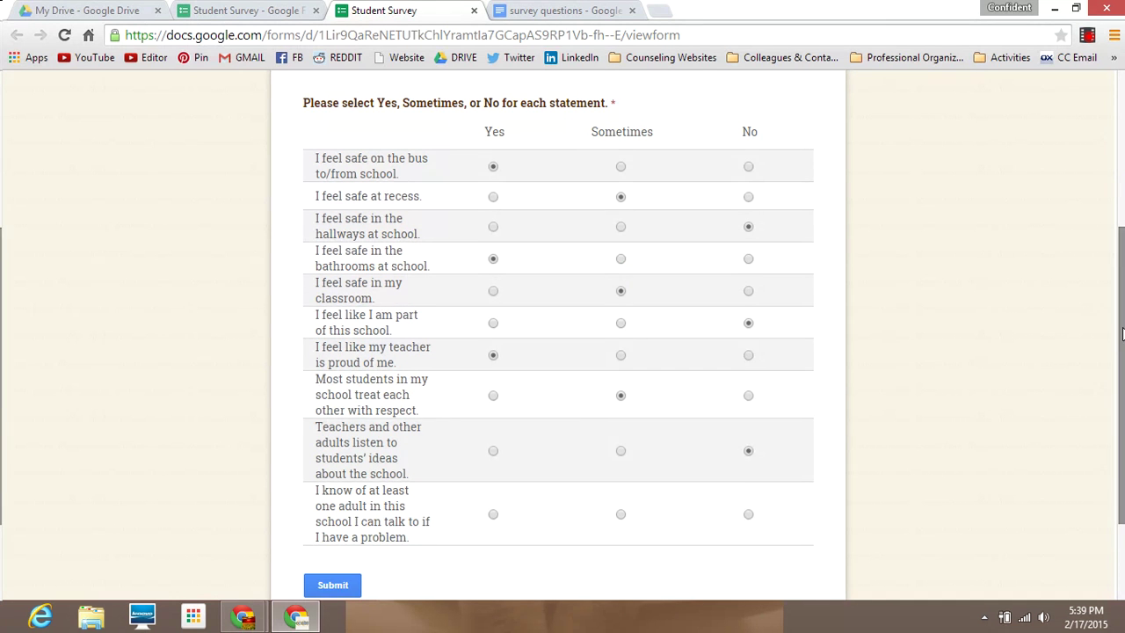
left_click(747, 452)
scroll(576, 473, "down", 1)
left_click(493, 427)
left_click(327, 499)
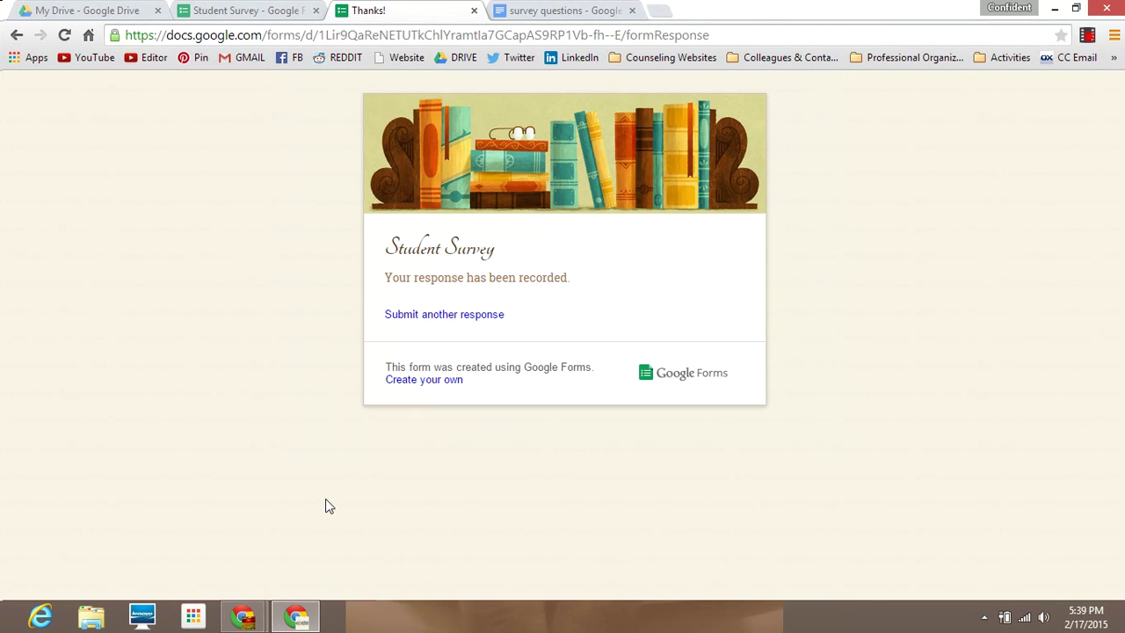
left_click(220, 9)
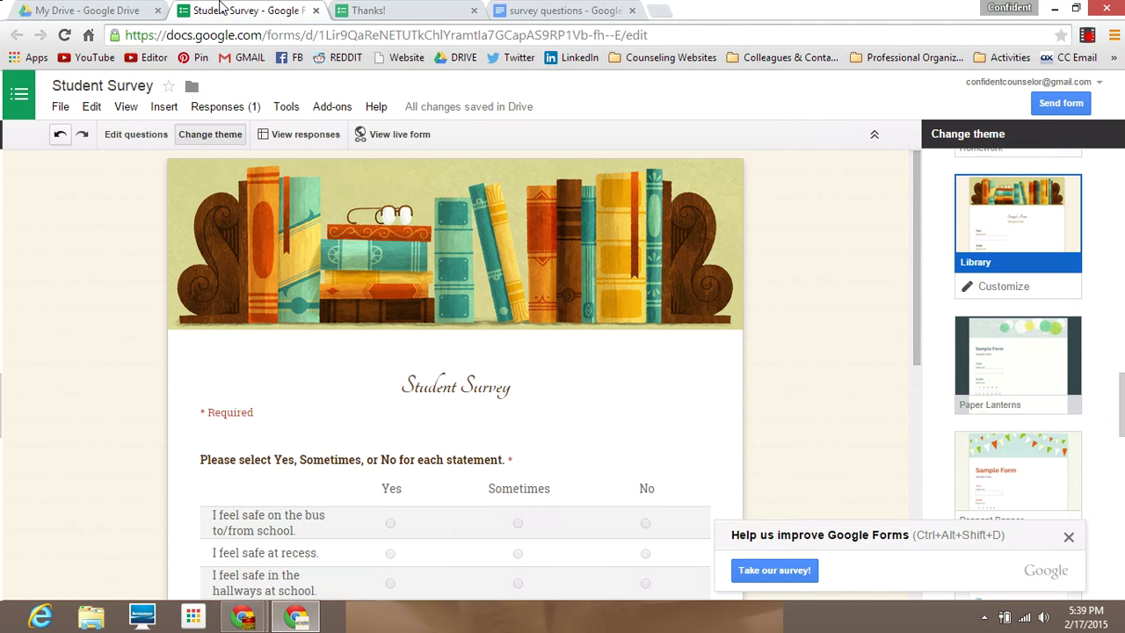
Step: Close the Thanks! page and open the Student Survey (Responses) spreadsheet from My Drive
left_click(474, 10)
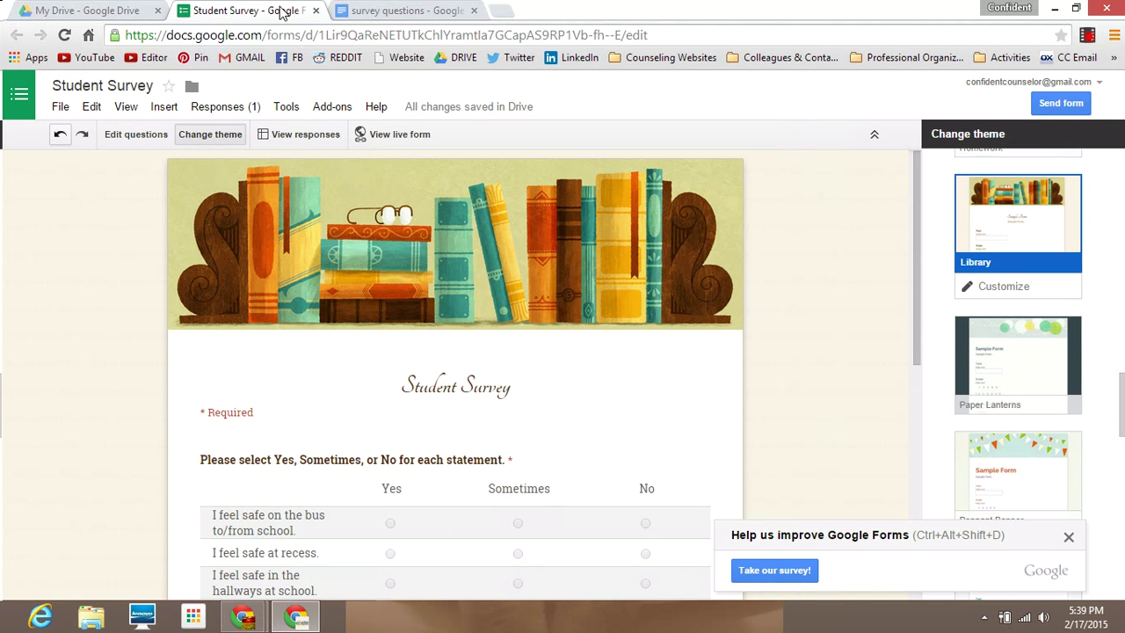
left_click(79, 9)
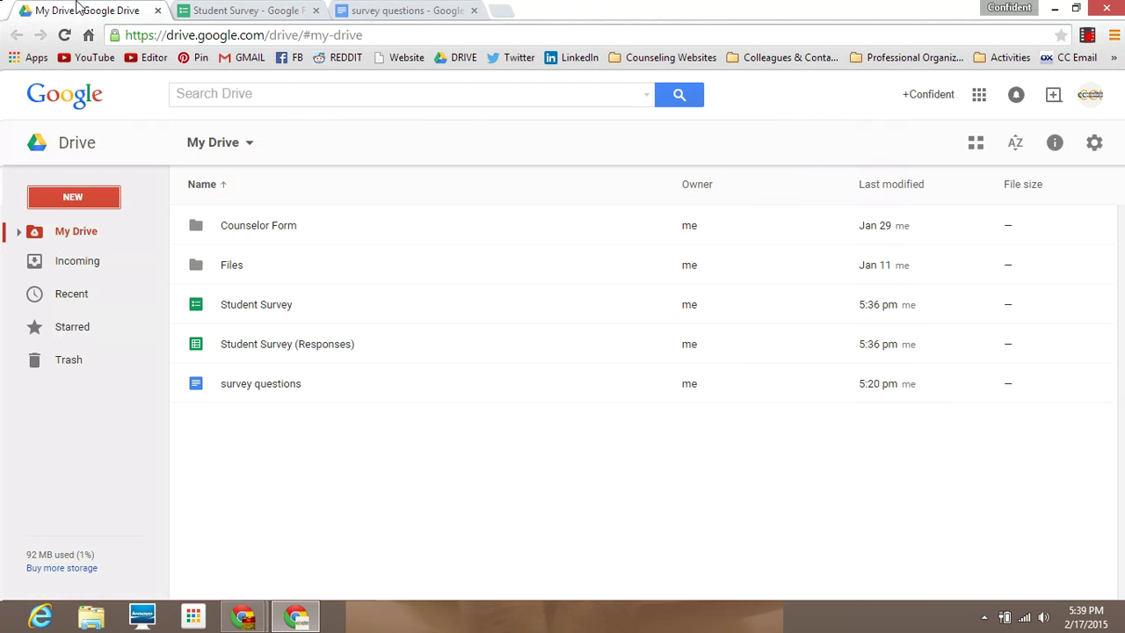
left_click(323, 352)
double_click(323, 351)
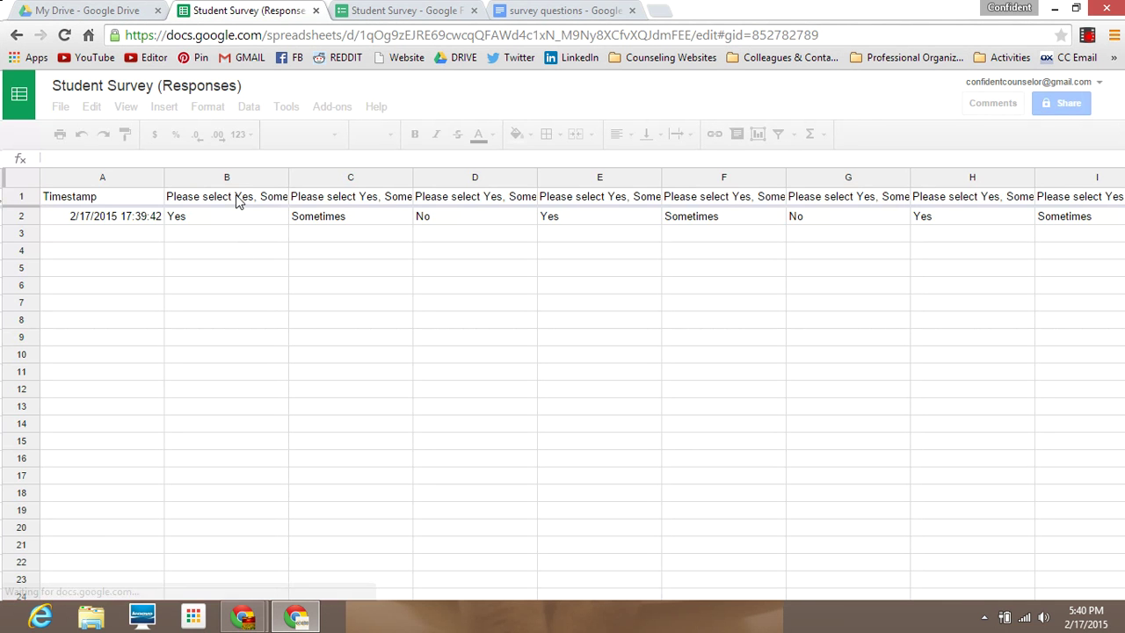
left_click(245, 201)
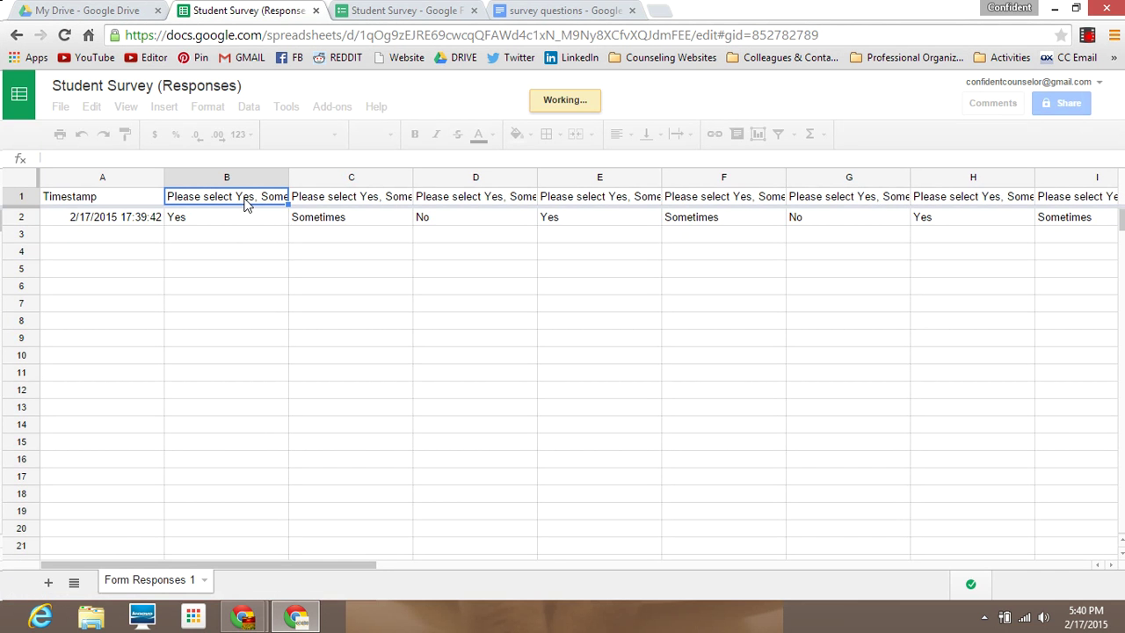
left_click(300, 202)
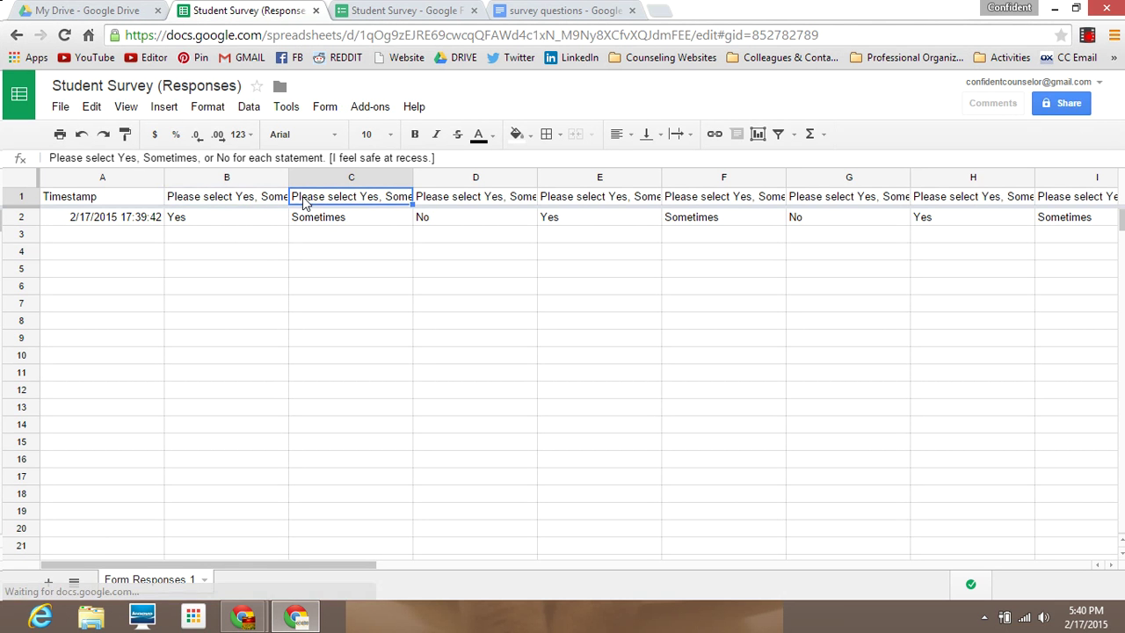
left_click(254, 199)
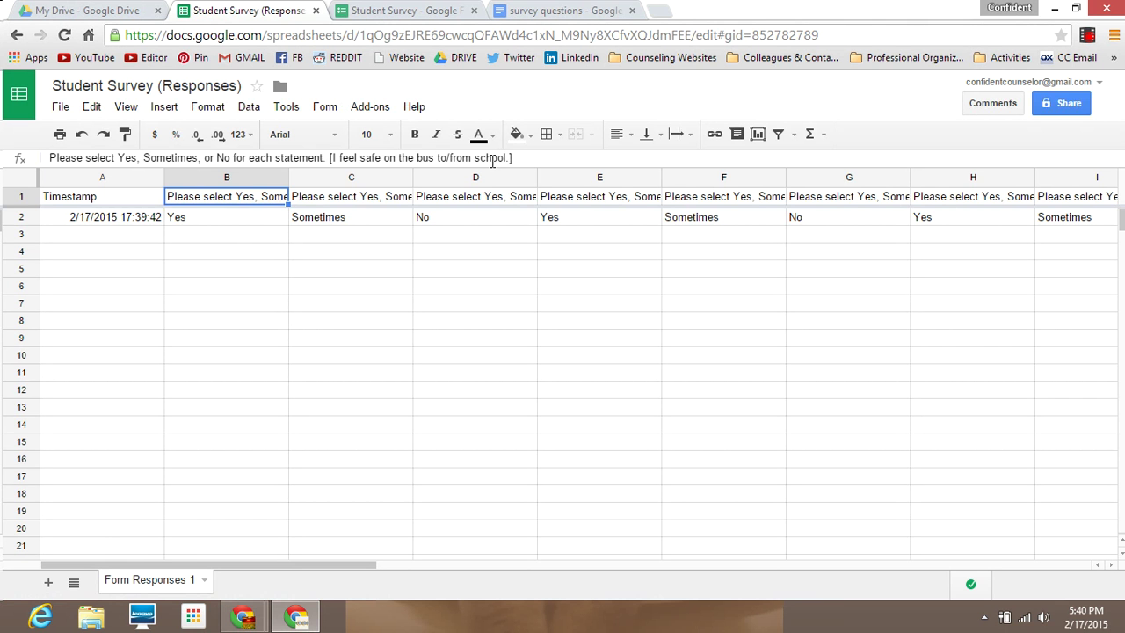
left_click(368, 204)
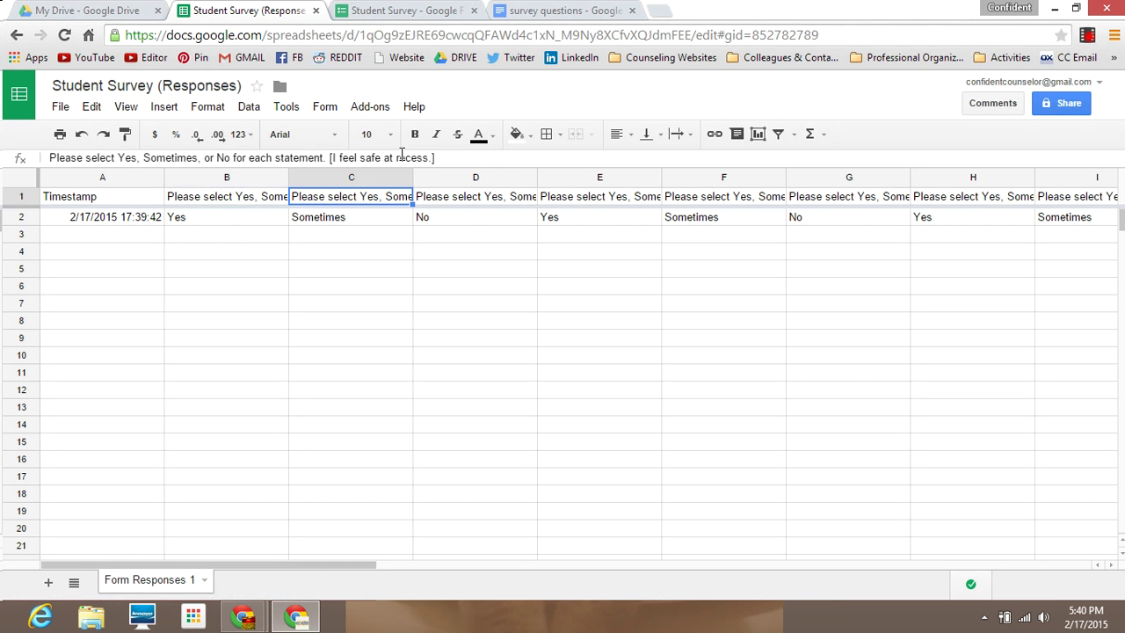
left_click(223, 224)
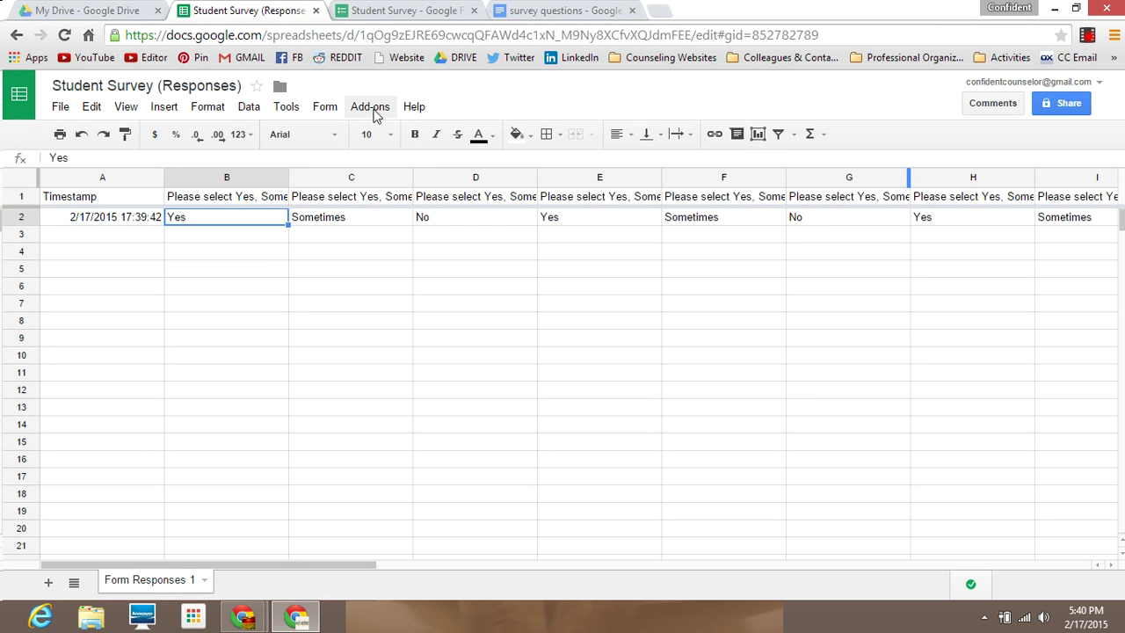
Step: Add a notification rule to email right away when a user submits a form, then return to the form editor
left_click(249, 108)
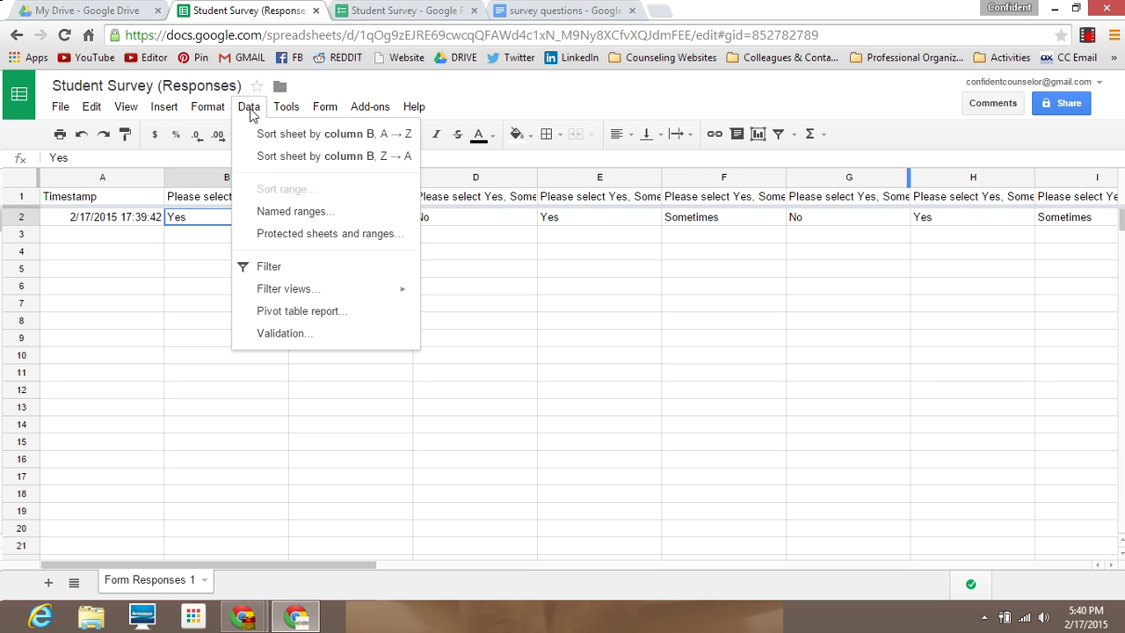
mouse_move(286, 111)
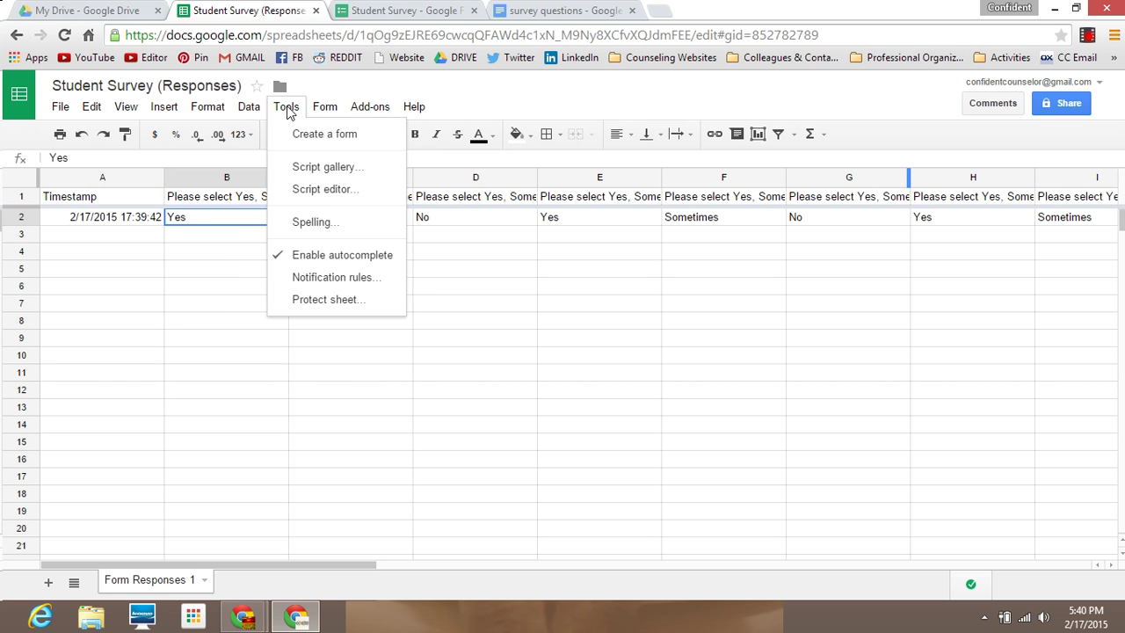
left_click(317, 277)
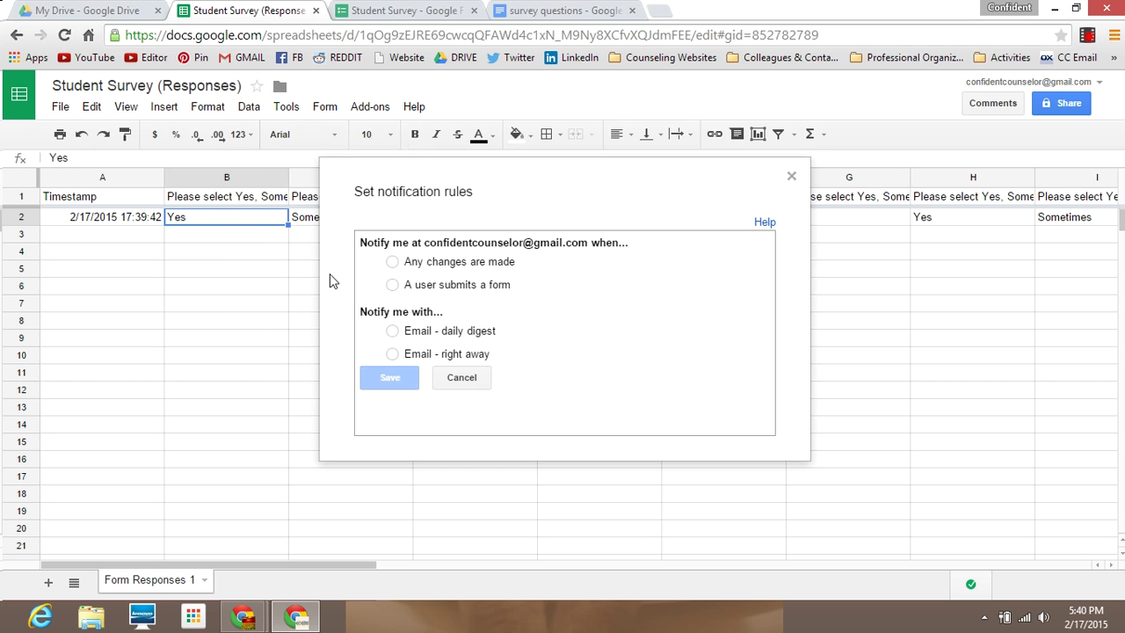
left_click(392, 285)
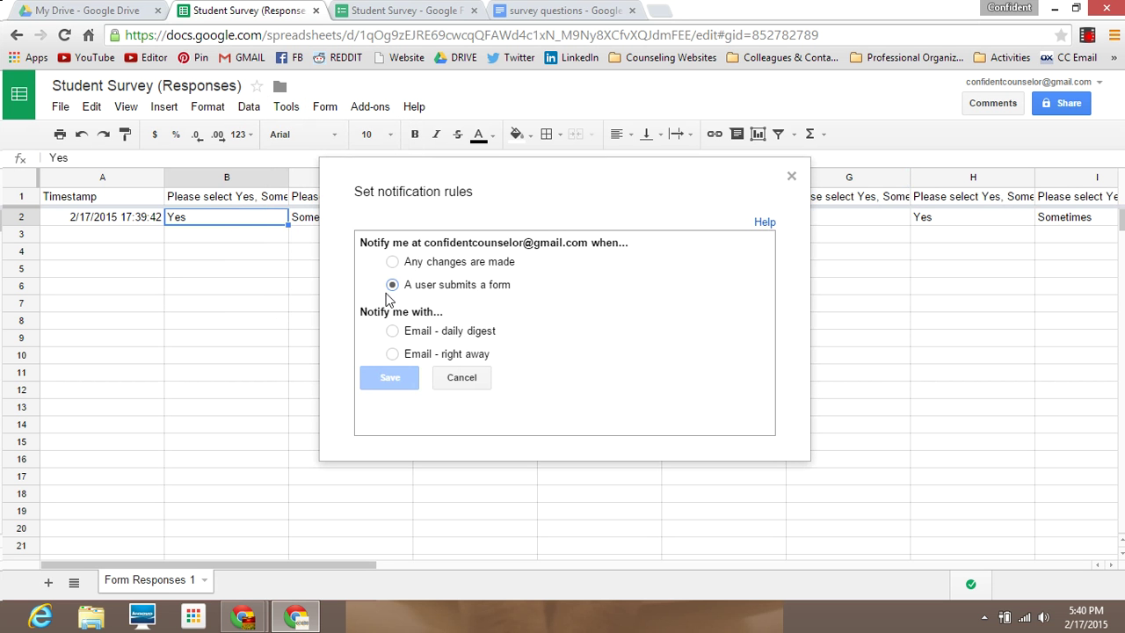
left_click(392, 354)
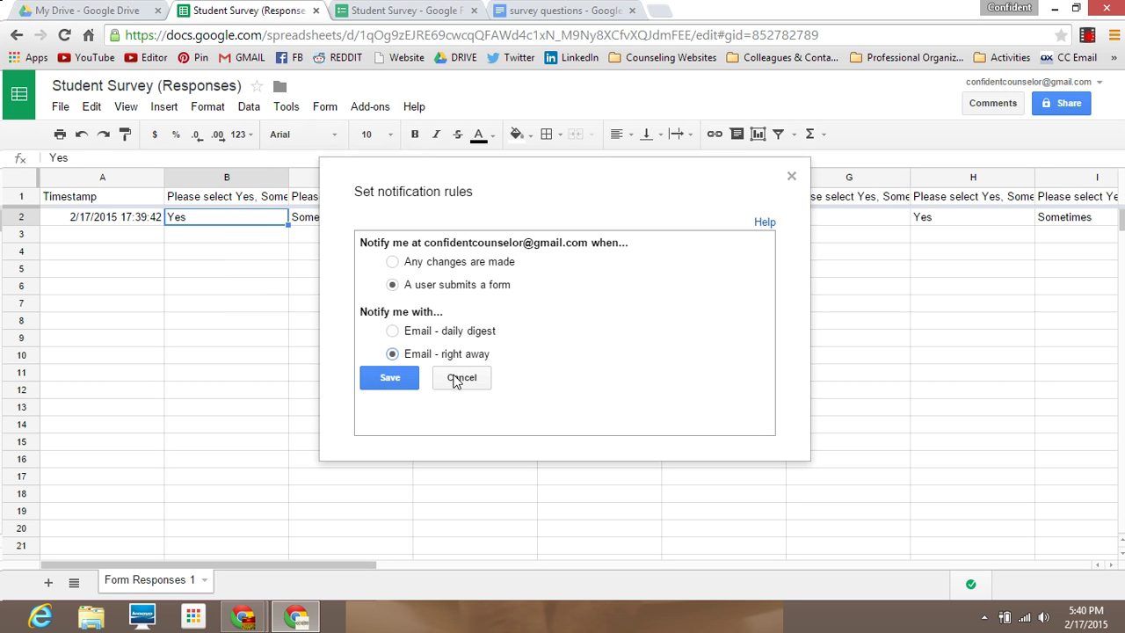
left_click(413, 381)
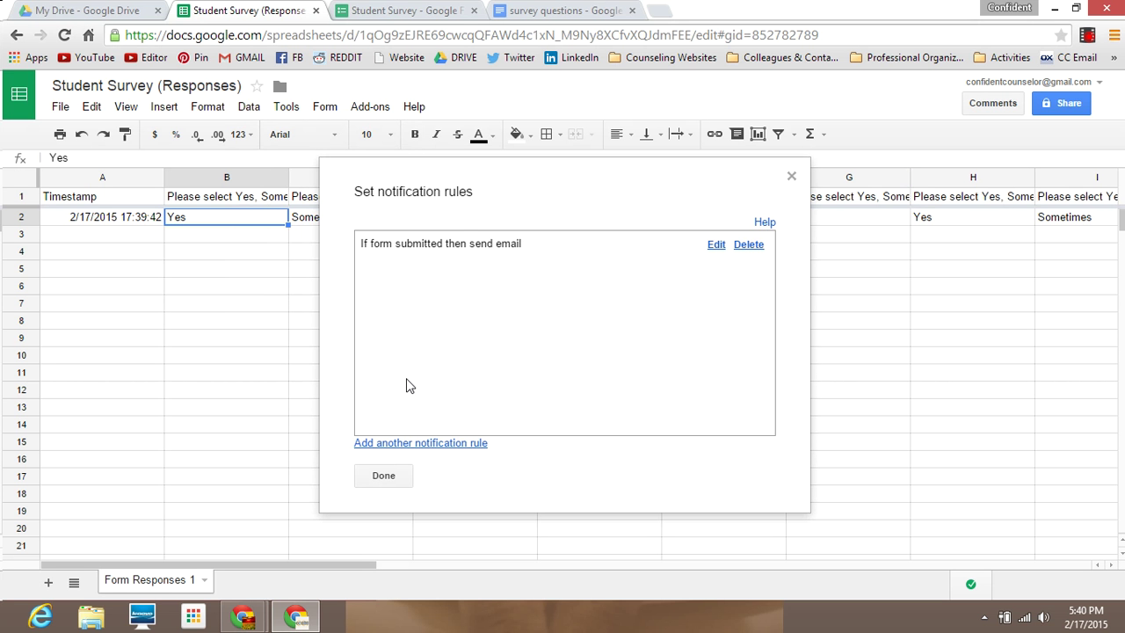
left_click(373, 482)
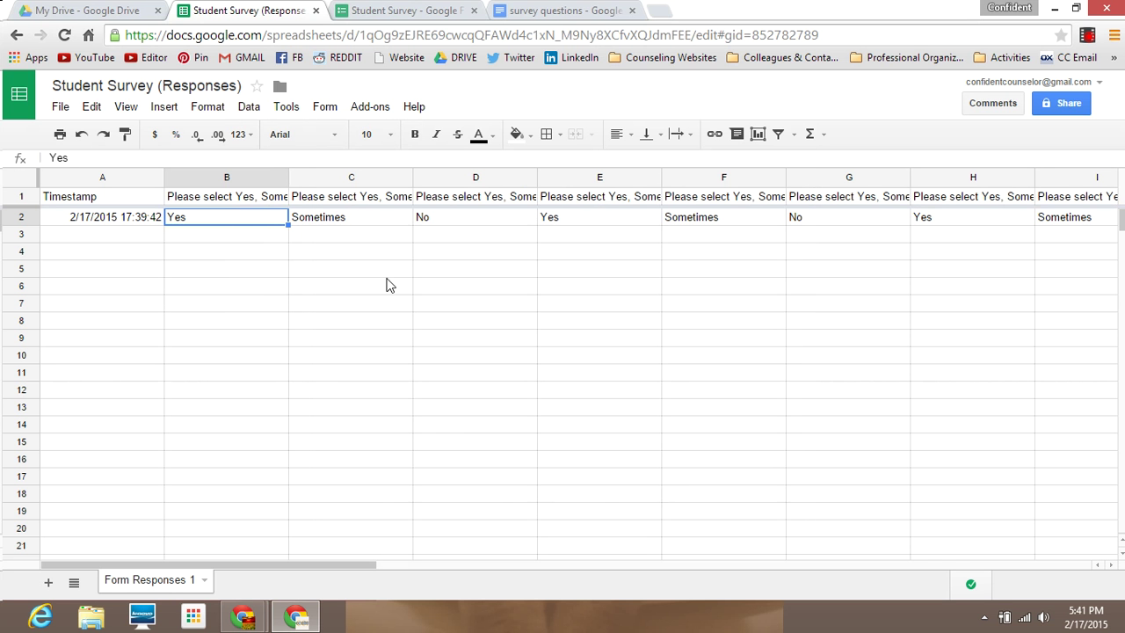
left_click(410, 9)
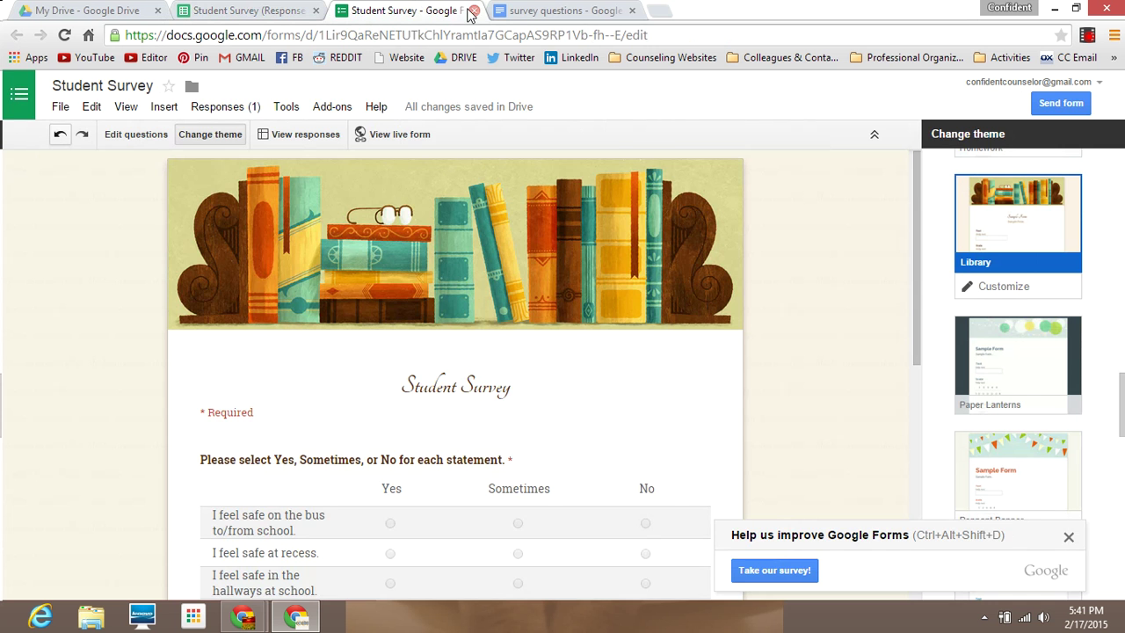
Step: Reopen the Student Survey form for editing from My Drive
left_click(472, 10)
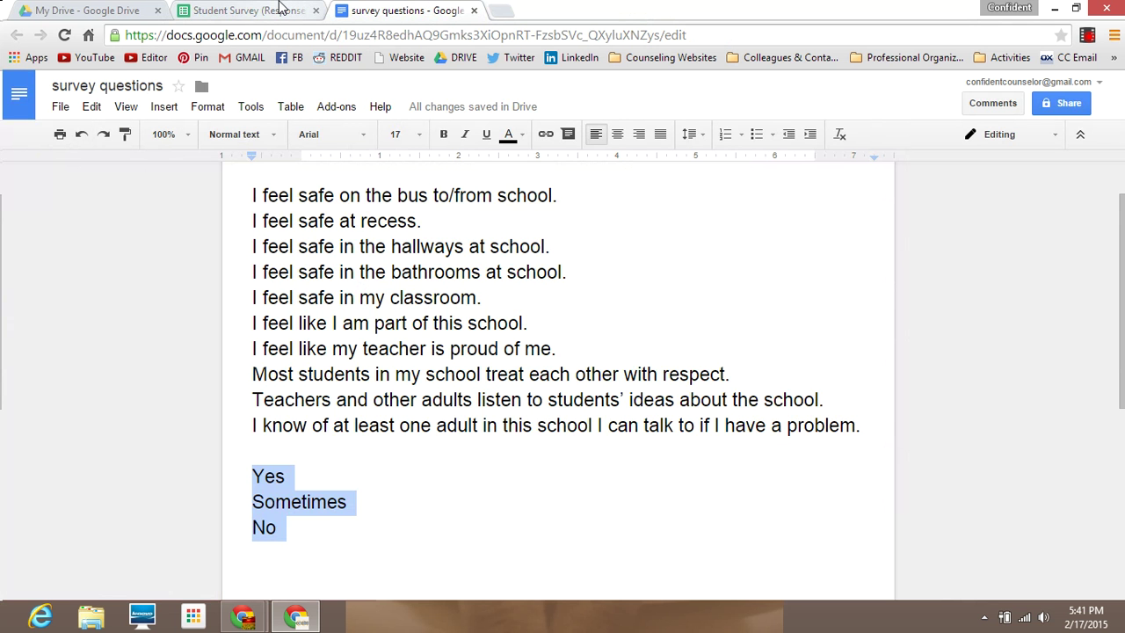
left_click(281, 9)
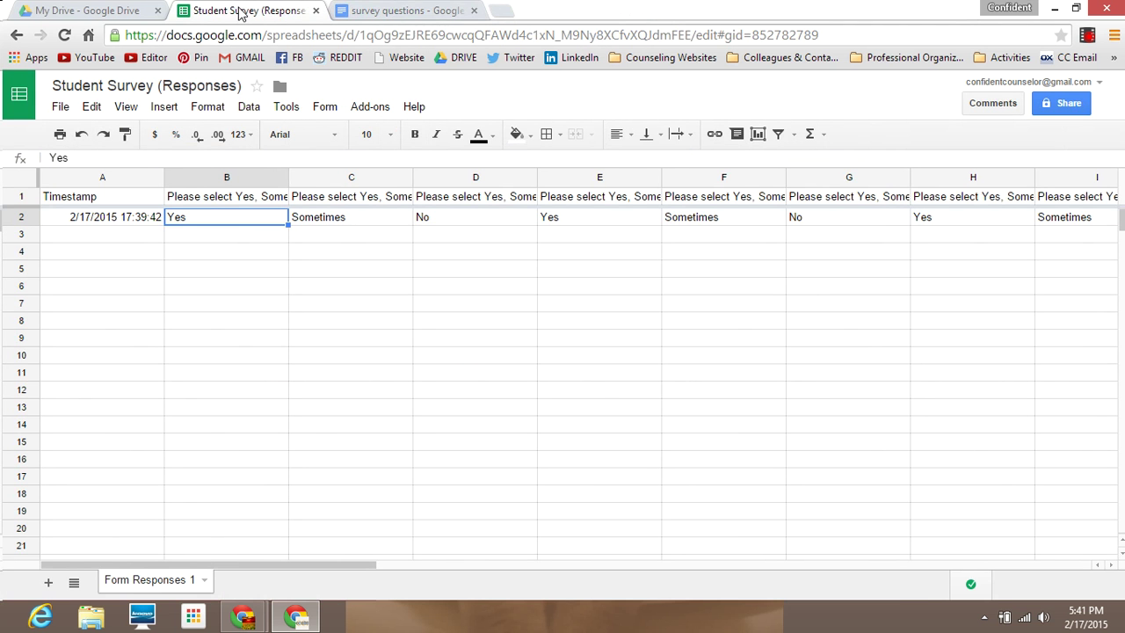
left_click(93, 10)
double_click(263, 304)
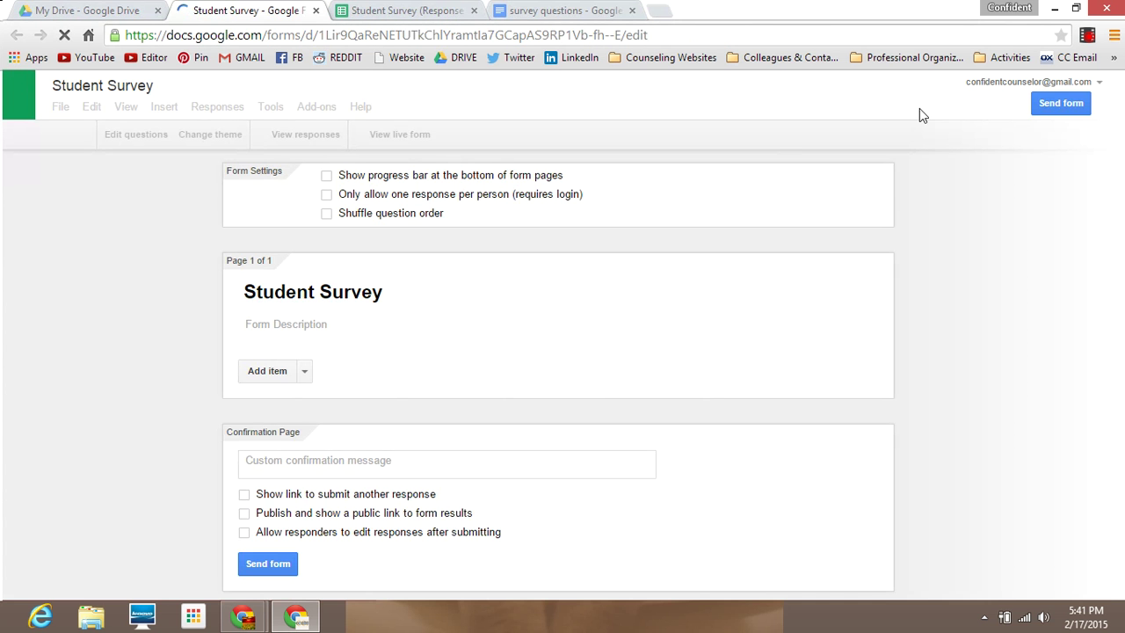
Step: Review the Send form dialog's email options and close it without sending
left_click(1060, 102)
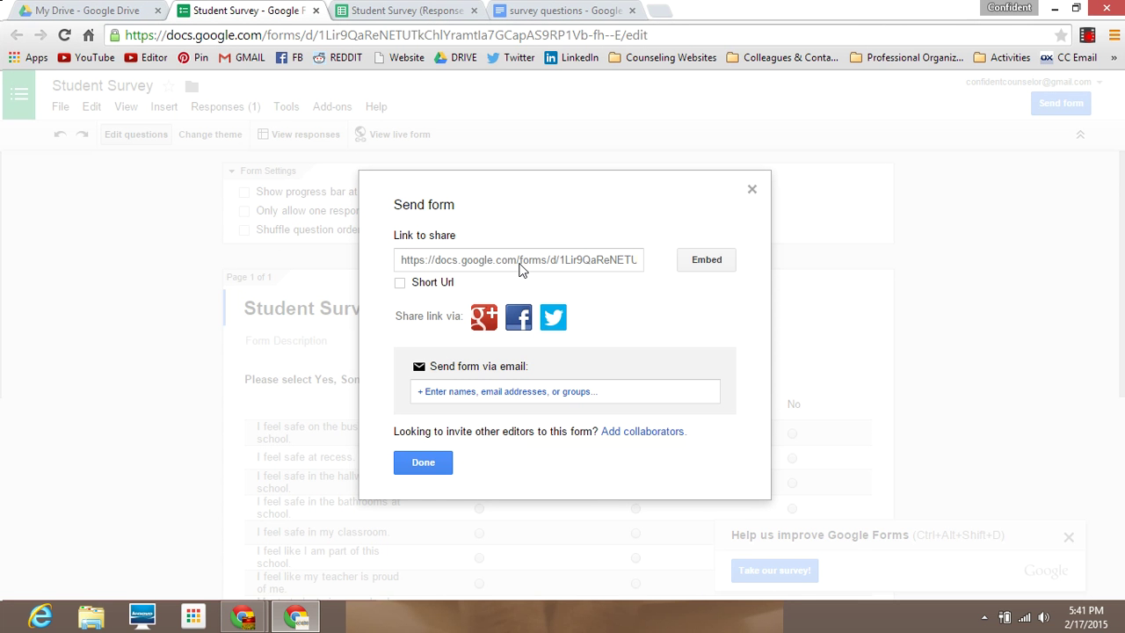
left_click(528, 395)
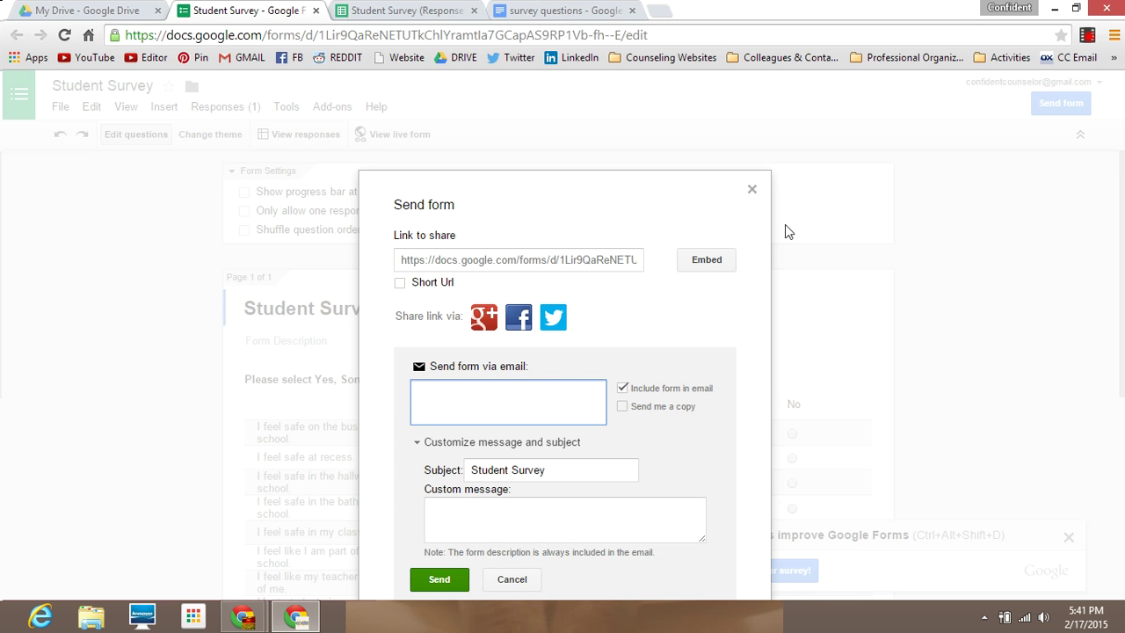
left_click(750, 190)
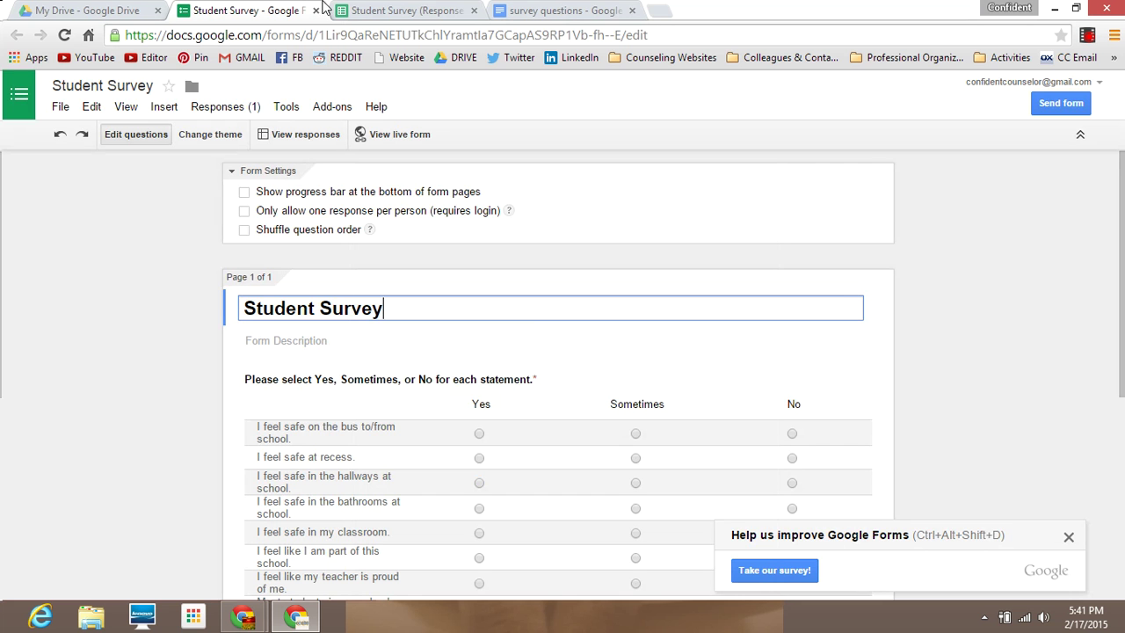